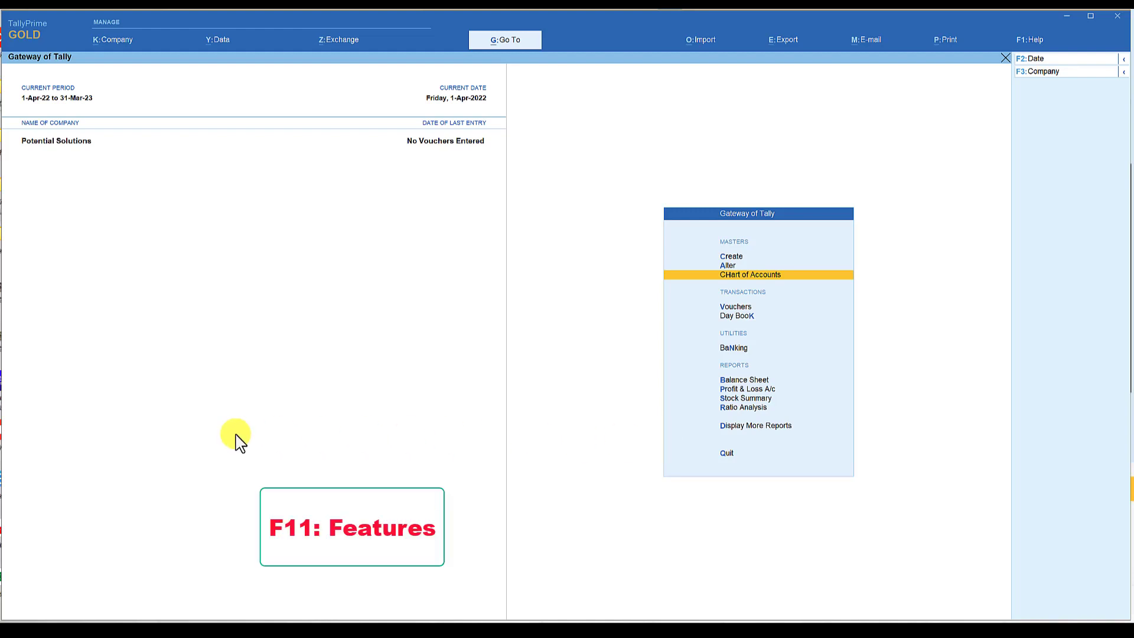
Show more features in the company feature settings, and enable cost centres for the company.
key("F11")
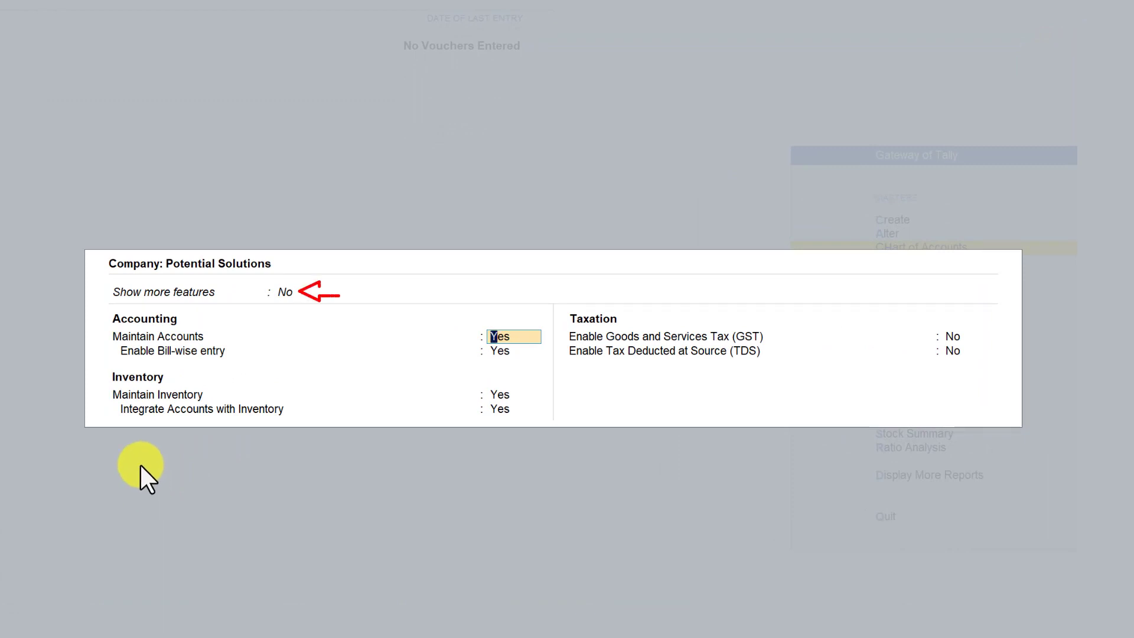
left_click(283, 293)
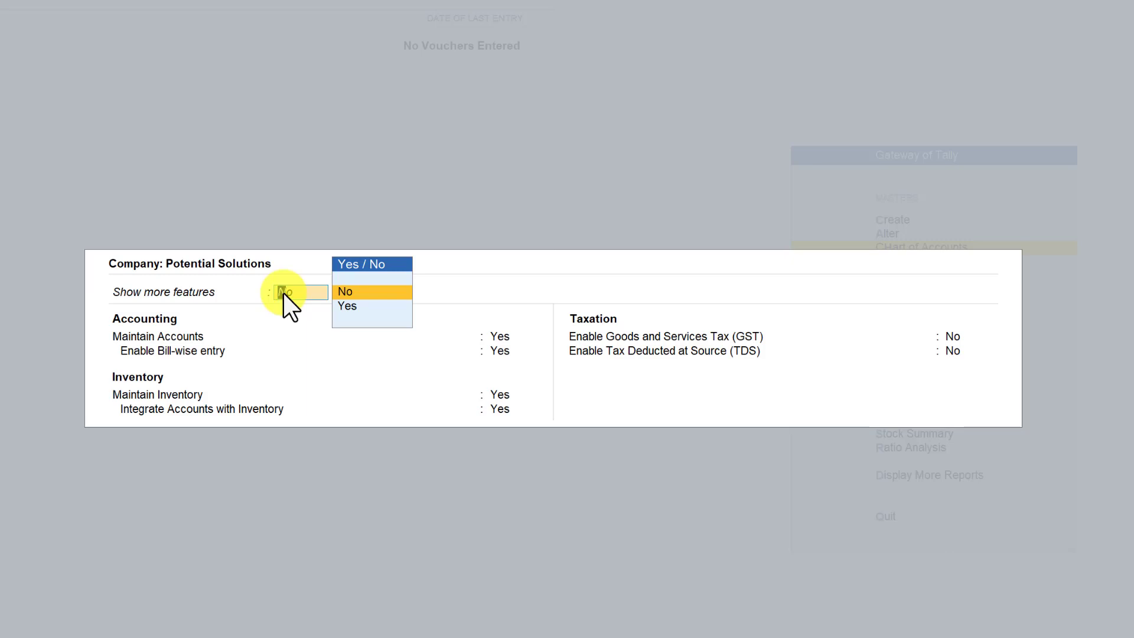
key("Down")
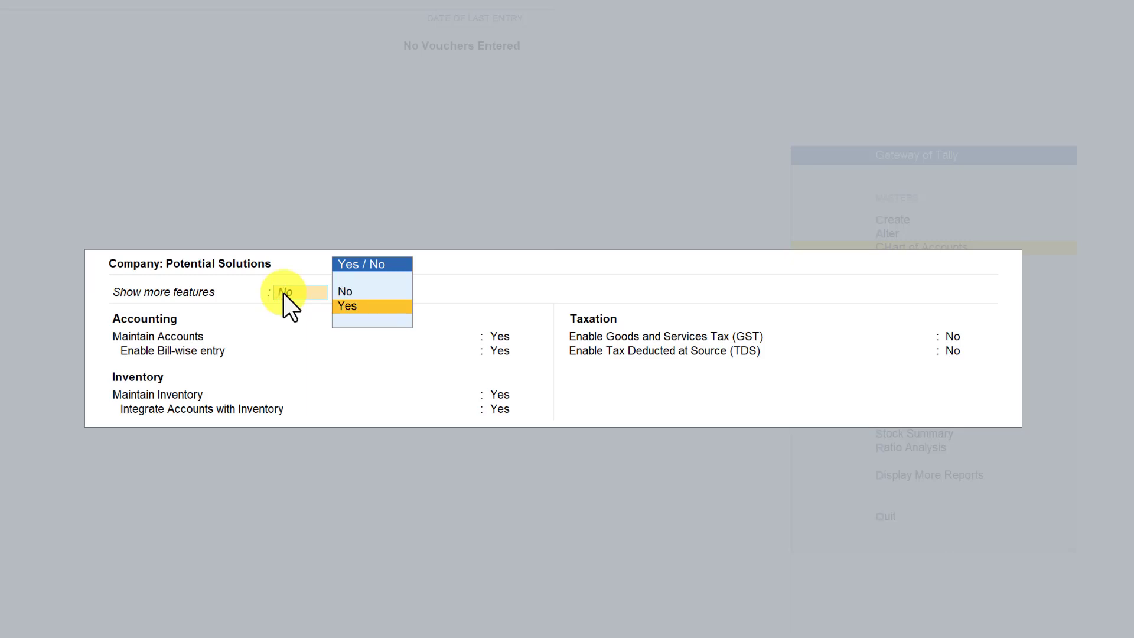
key("Return")
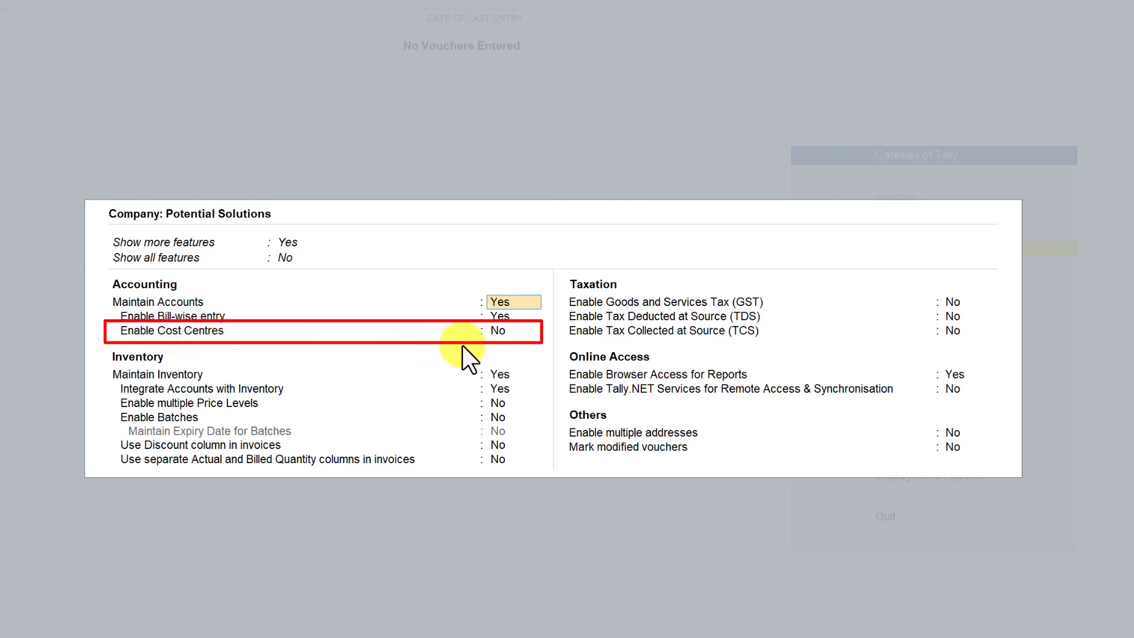
left_click(498, 335)
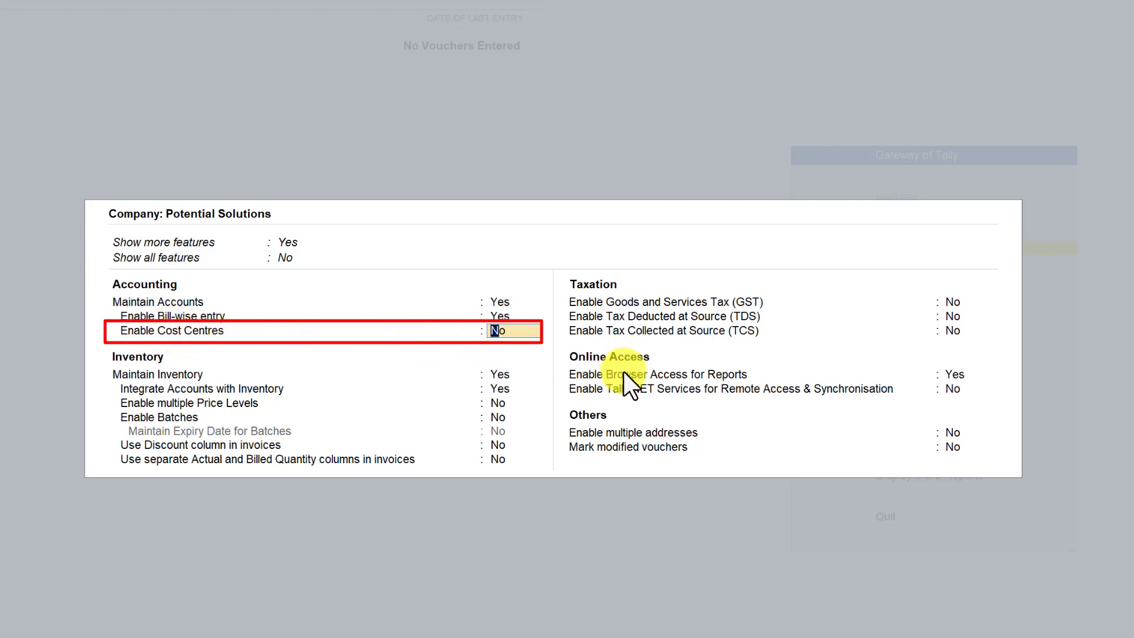
type("y")
key("Return")
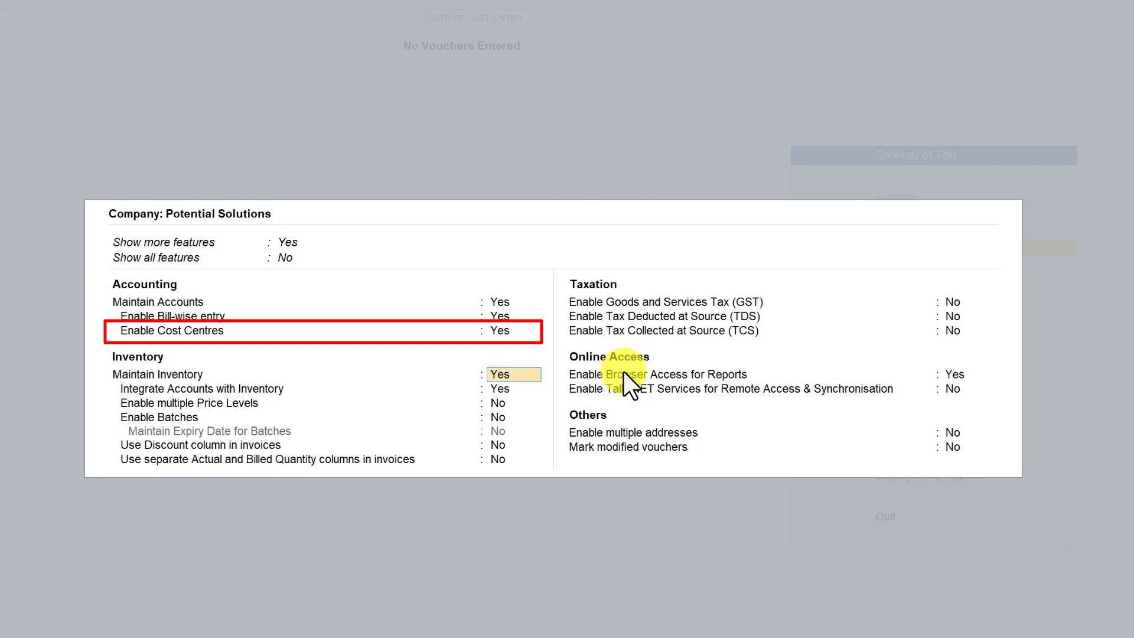
key("ctrl+a")
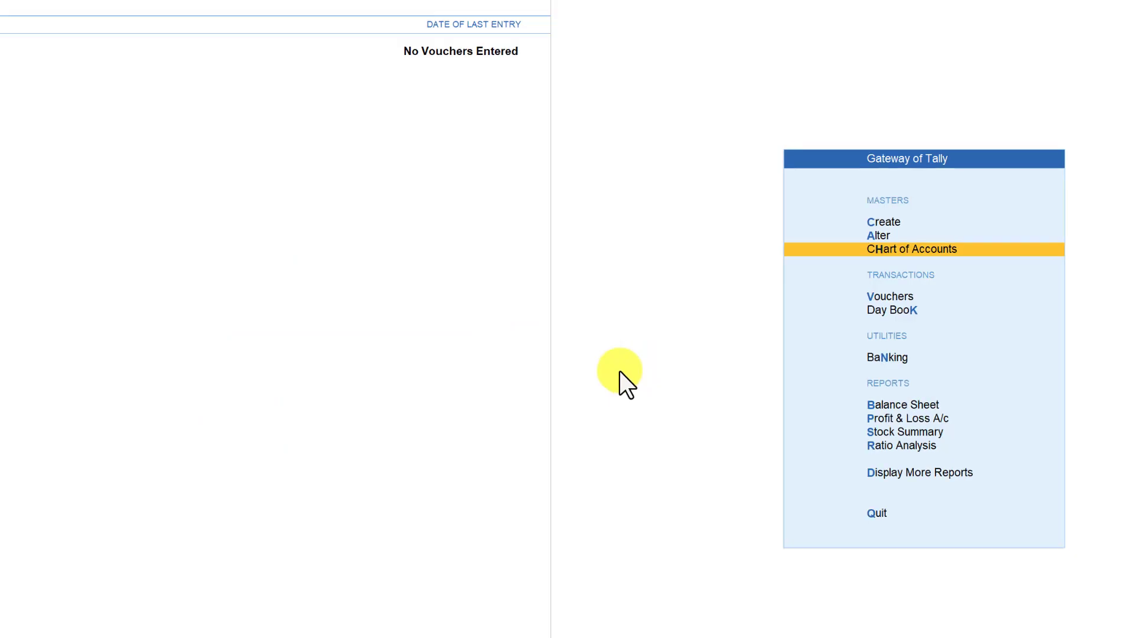
key("Up")
key("Up")
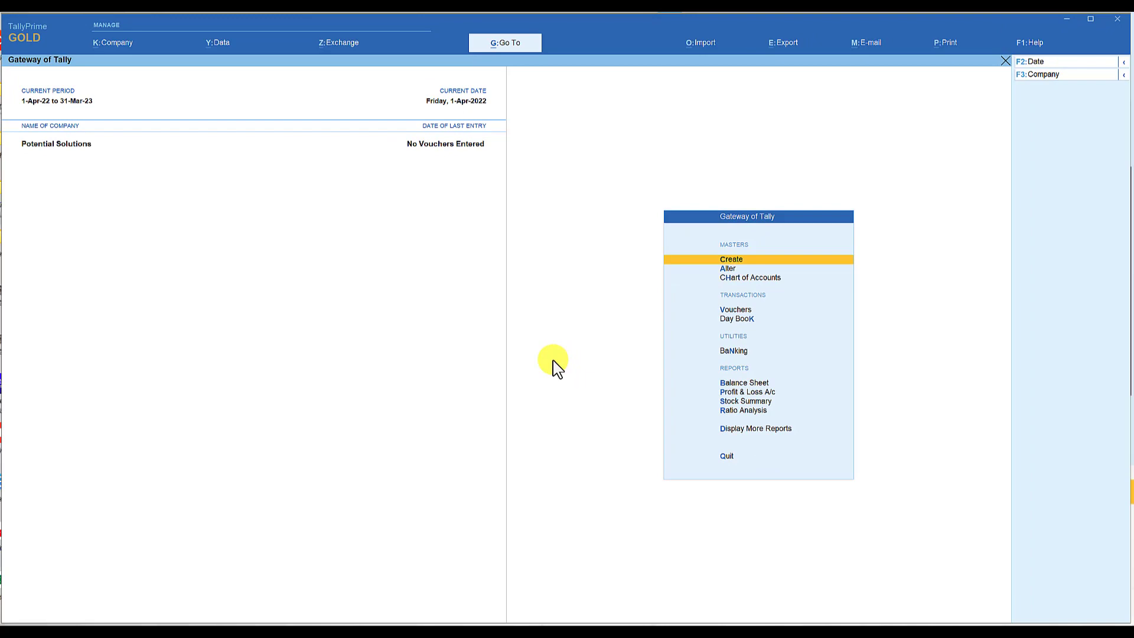
key("Return")
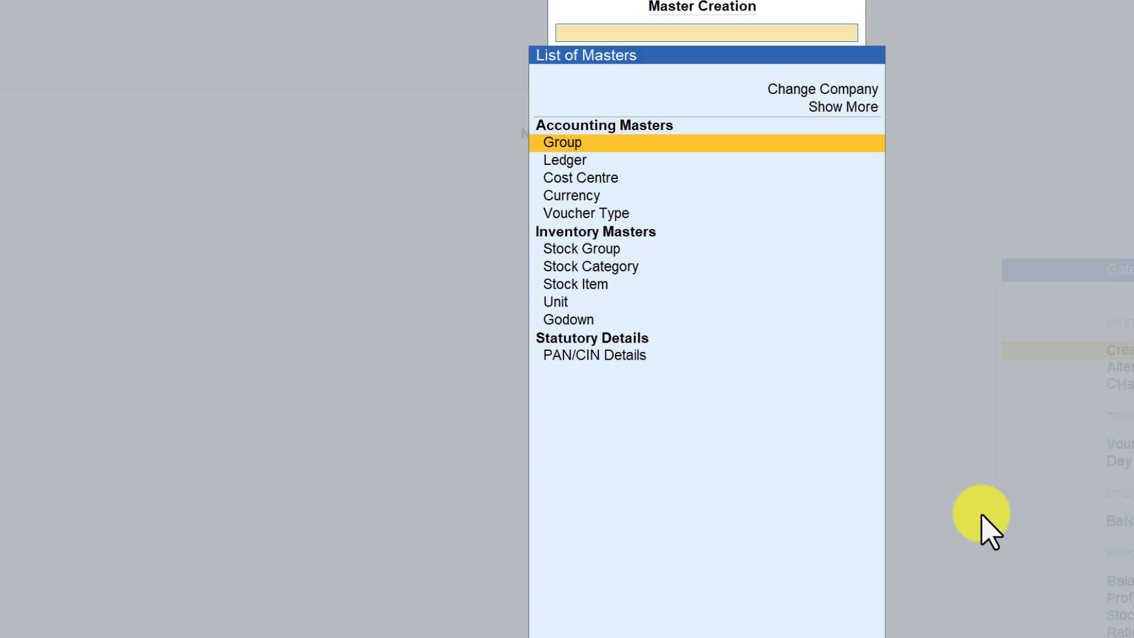
key("Escape")
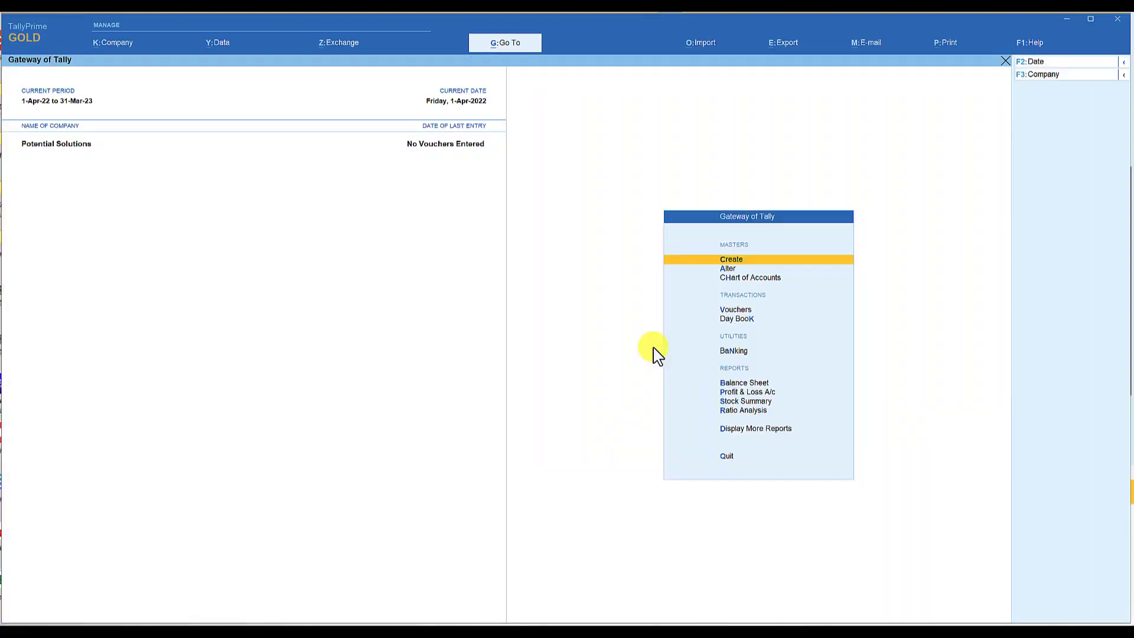
Open the list of cost centres in the Chart of Accounts and start creating multiple cost centres with Multi Create.
key("Down")
key("Down")
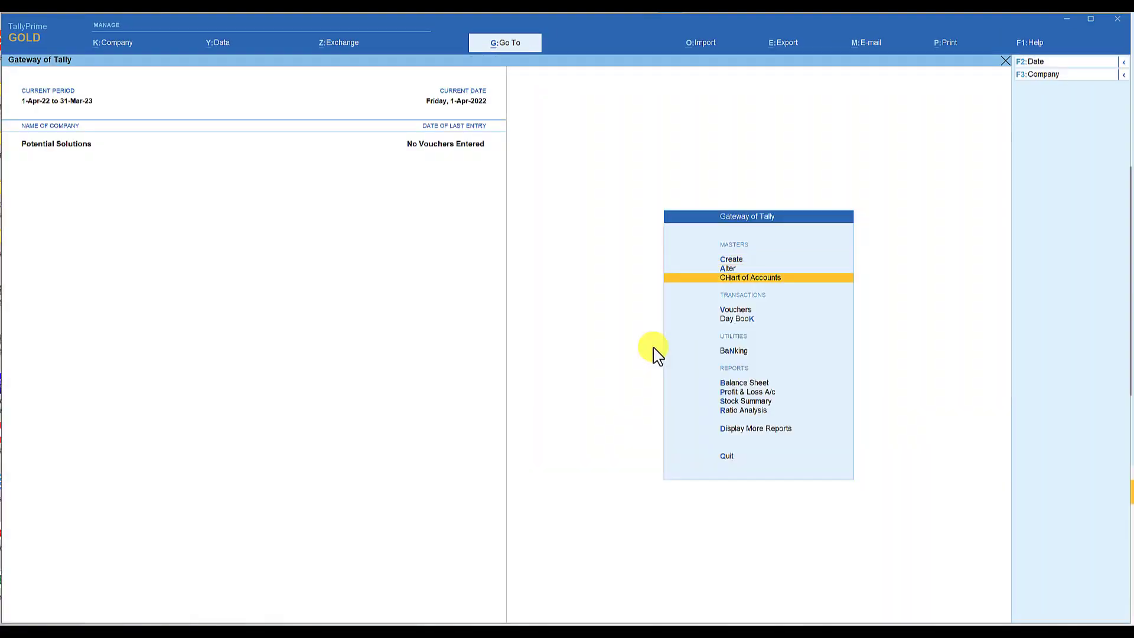
key("Return")
key("Down")
key("Down")
key("Down")
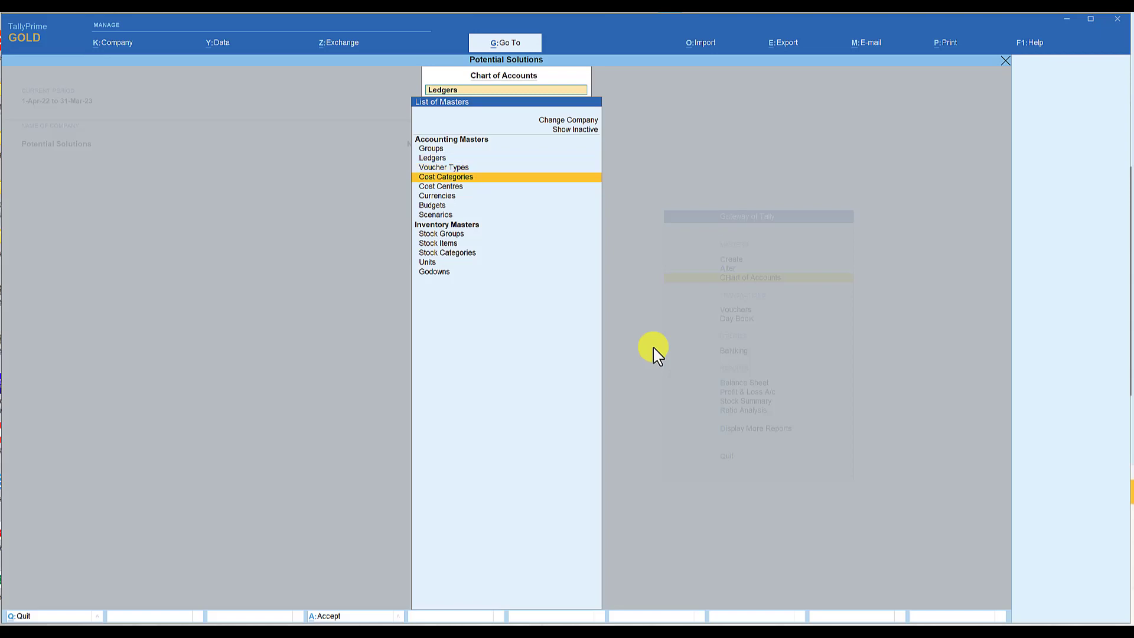
key("Return")
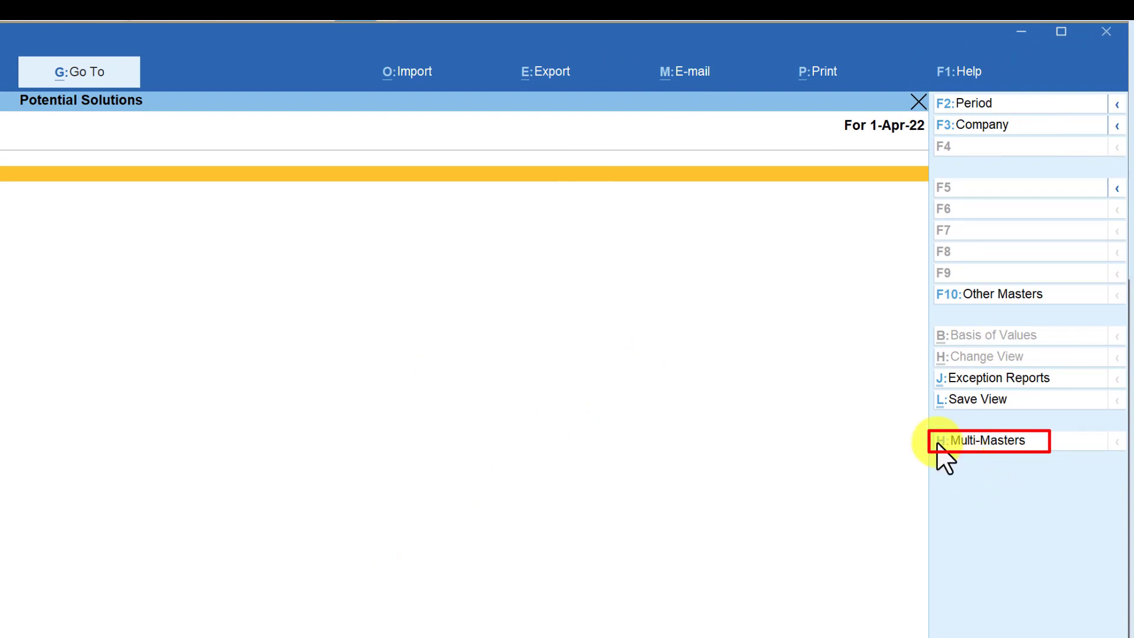
left_click(984, 443)
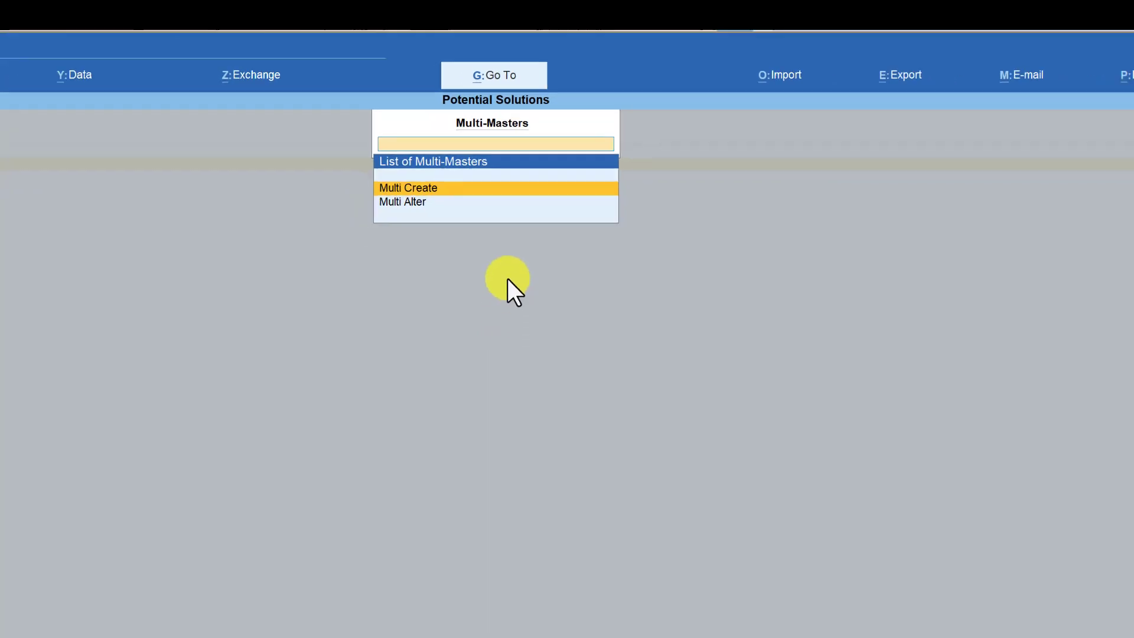
key("Return")
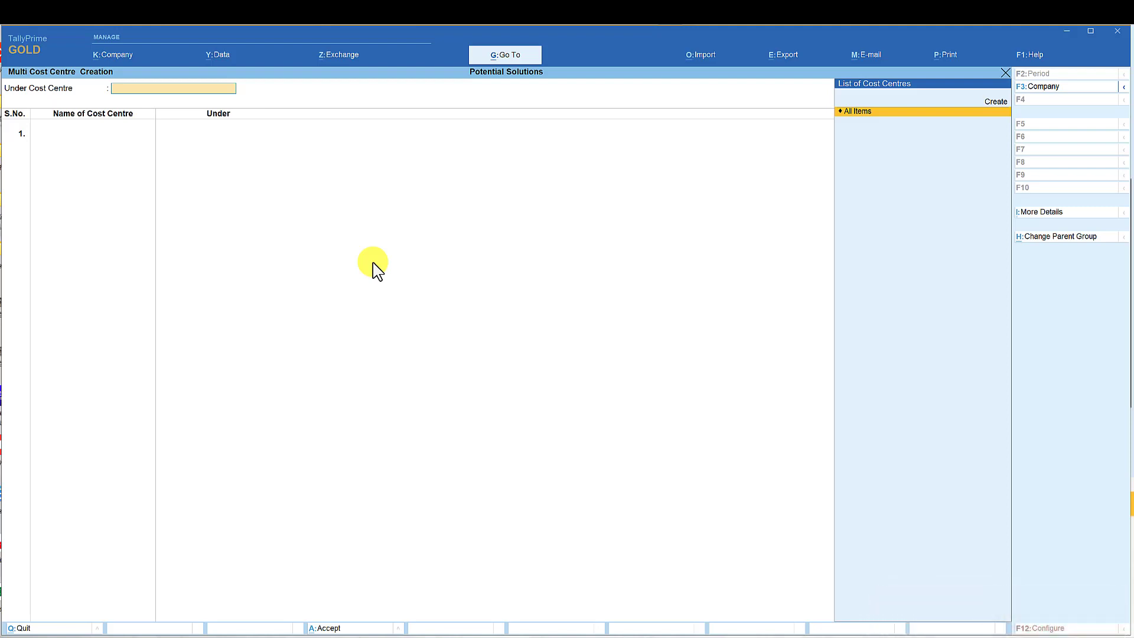
Create a parent cost centre named Departments under Primary for the multiple cost centre entry.
key("Up")
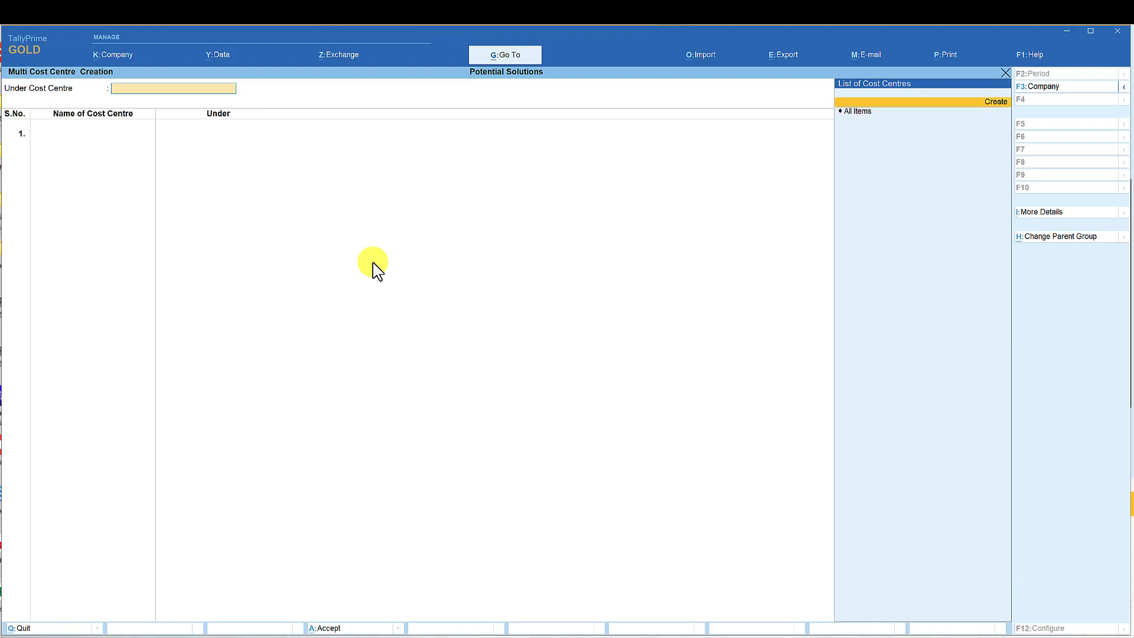
key("Return")
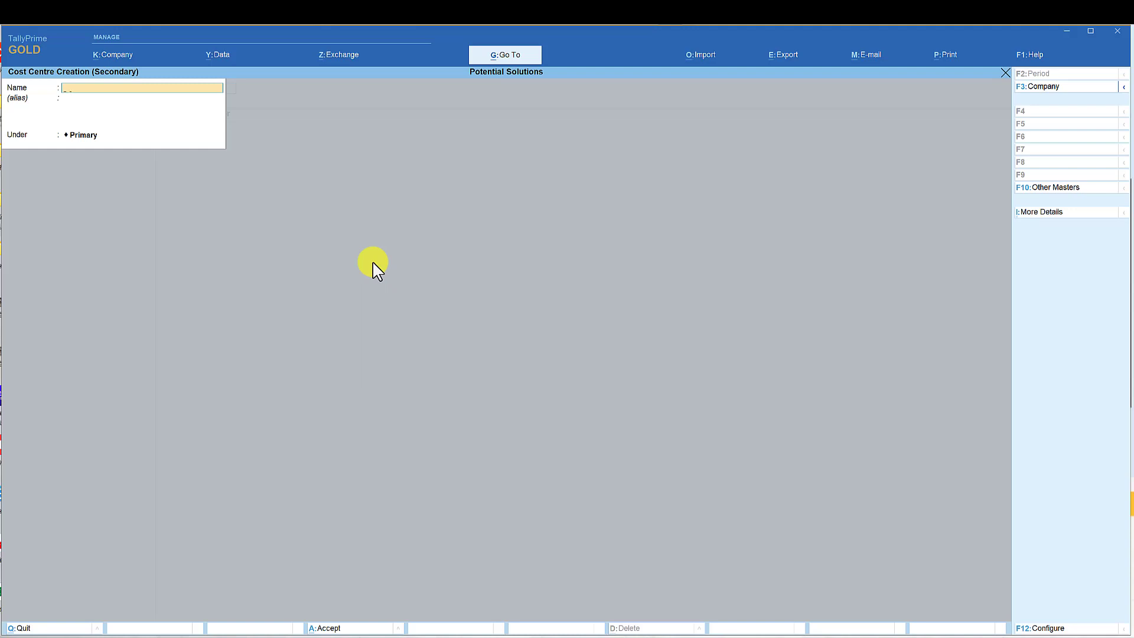
type("Departments")
key("Return")
key("Return")
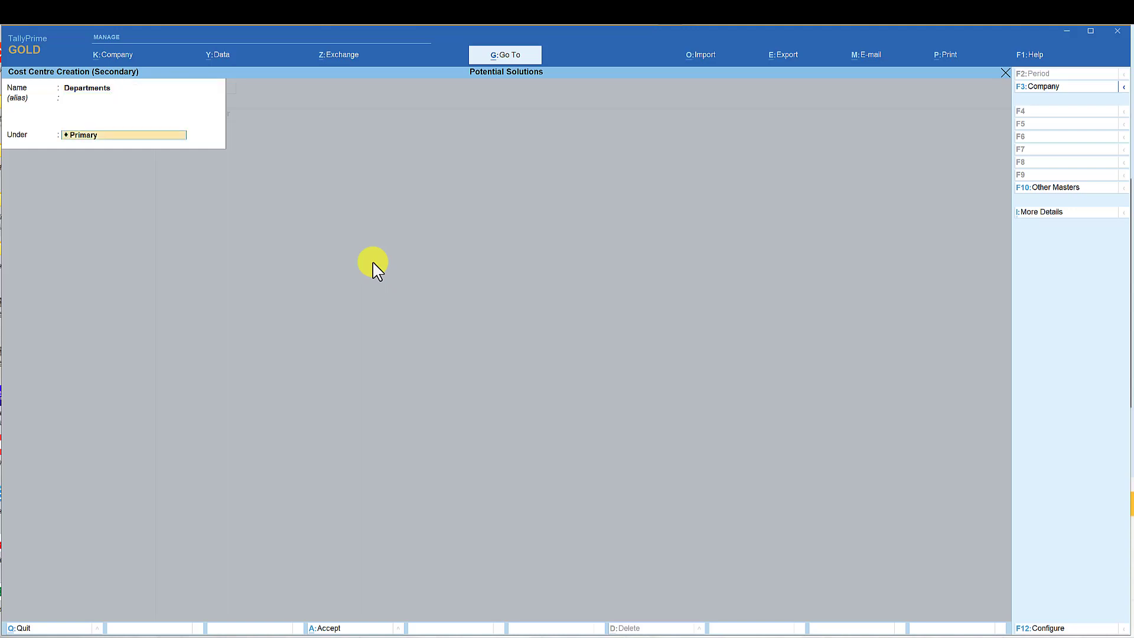
key("Return")
key("Return")
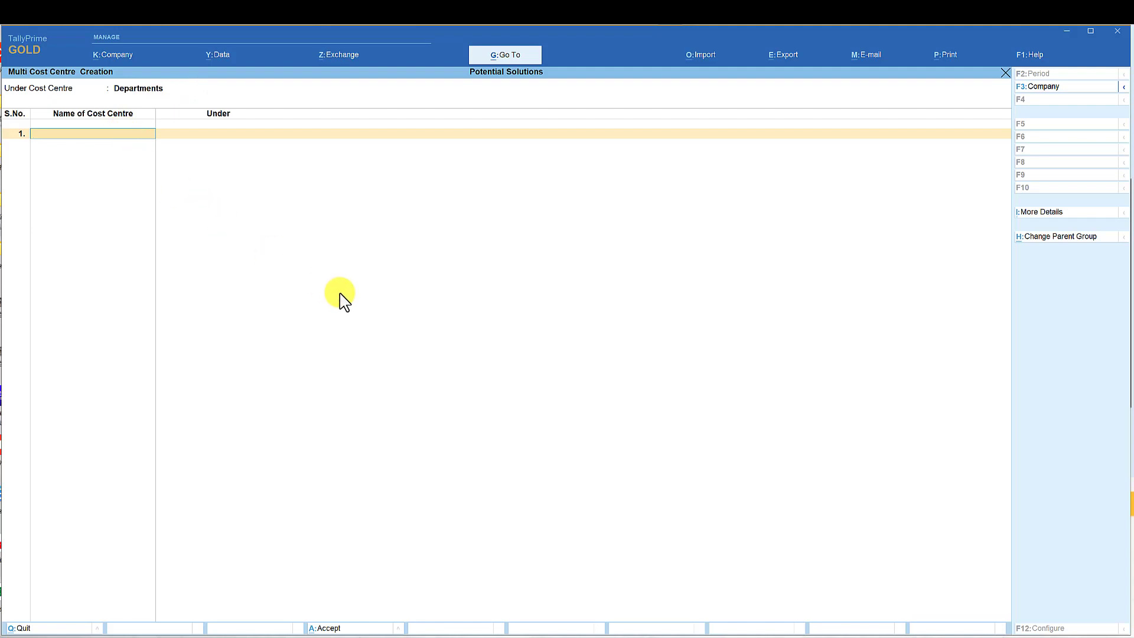
Add the cost centres Production, Sales, Marketing, Mainteneance, Stores, HR and Accounts under Departments, and save them.
type("Production")
key("Return")
type("Sales")
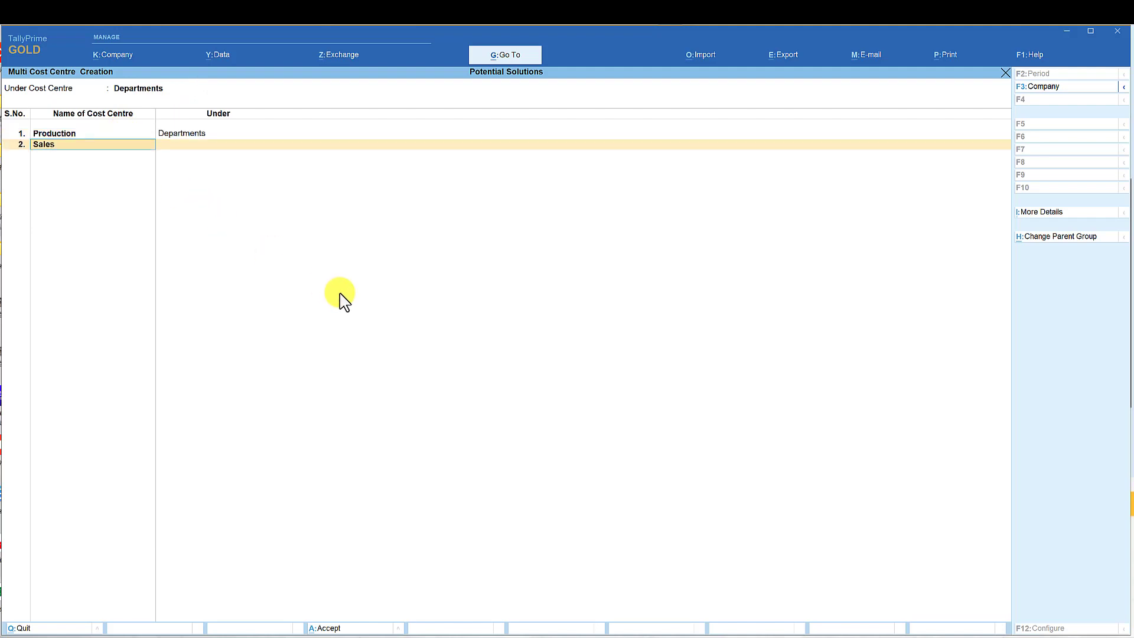
key("Return")
type("Marketing")
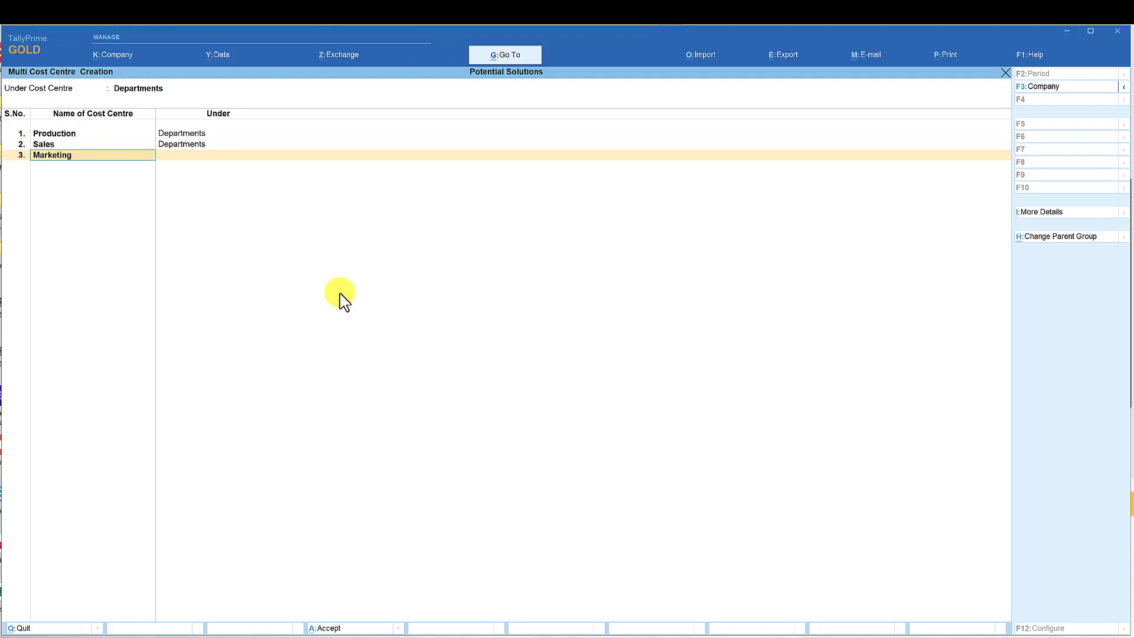
key("Return")
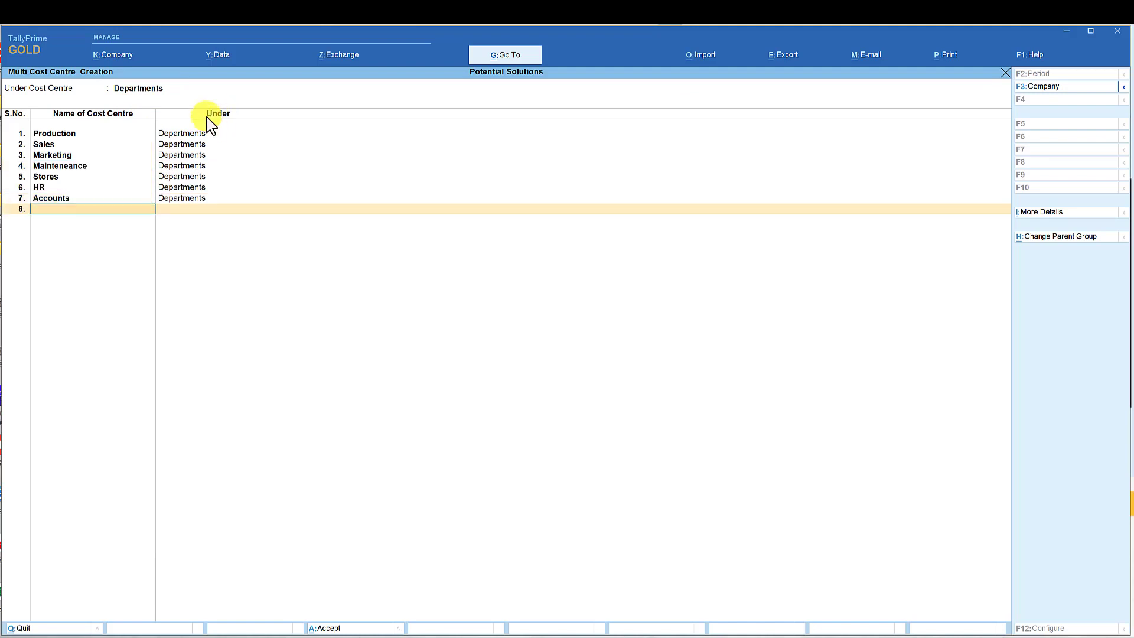
key("Return")
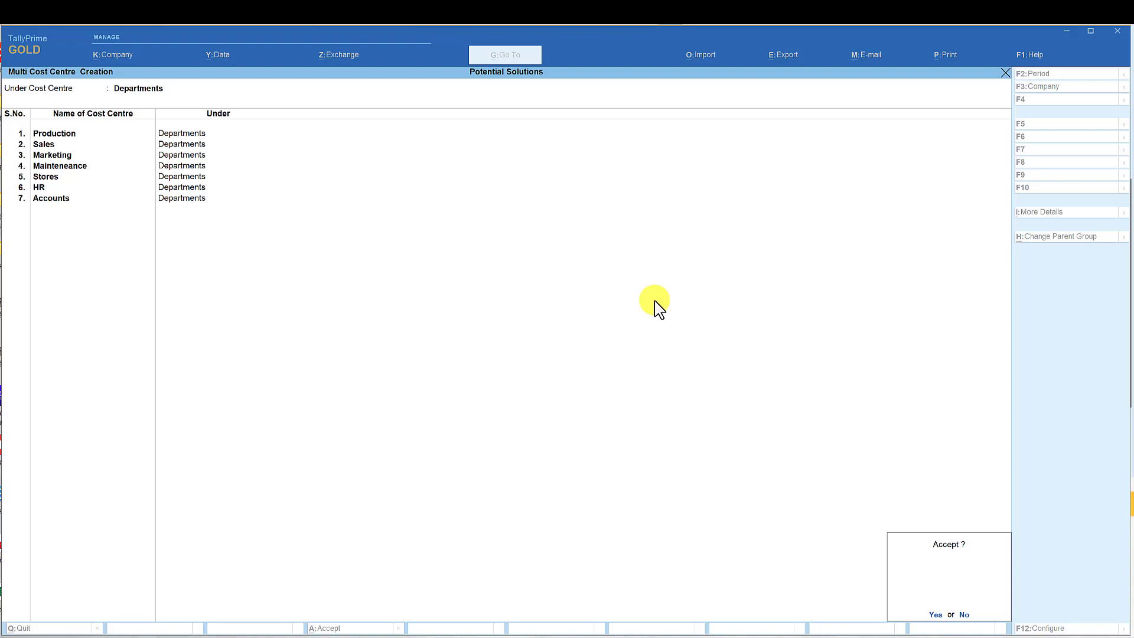
key("Return")
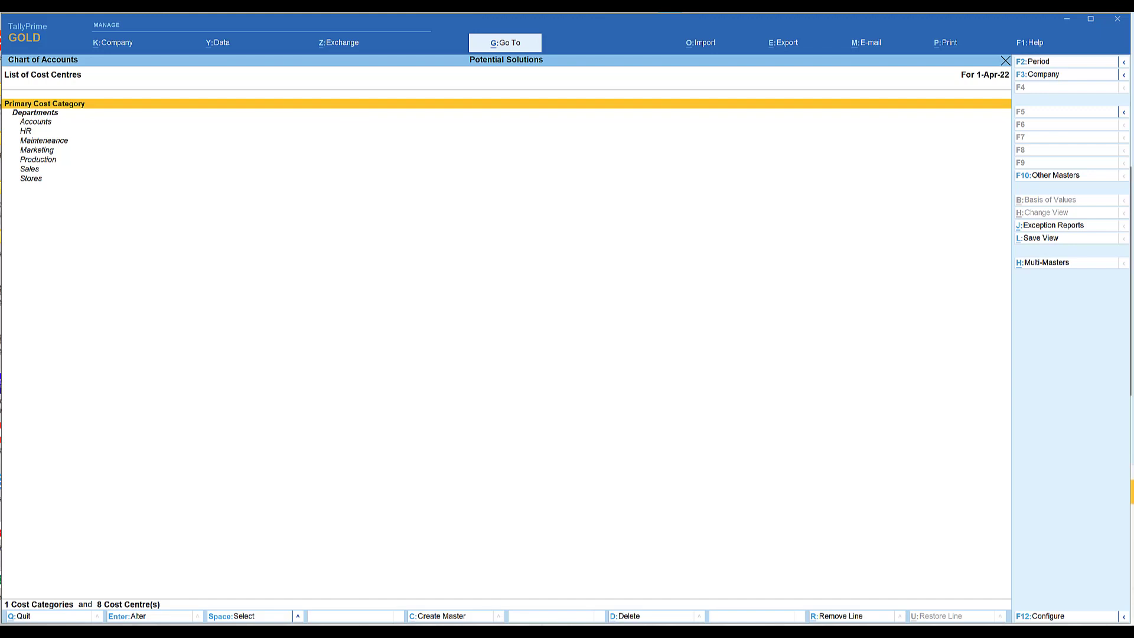
Go to voucher creation and start a payment voucher with number 1.
left_click(503, 47)
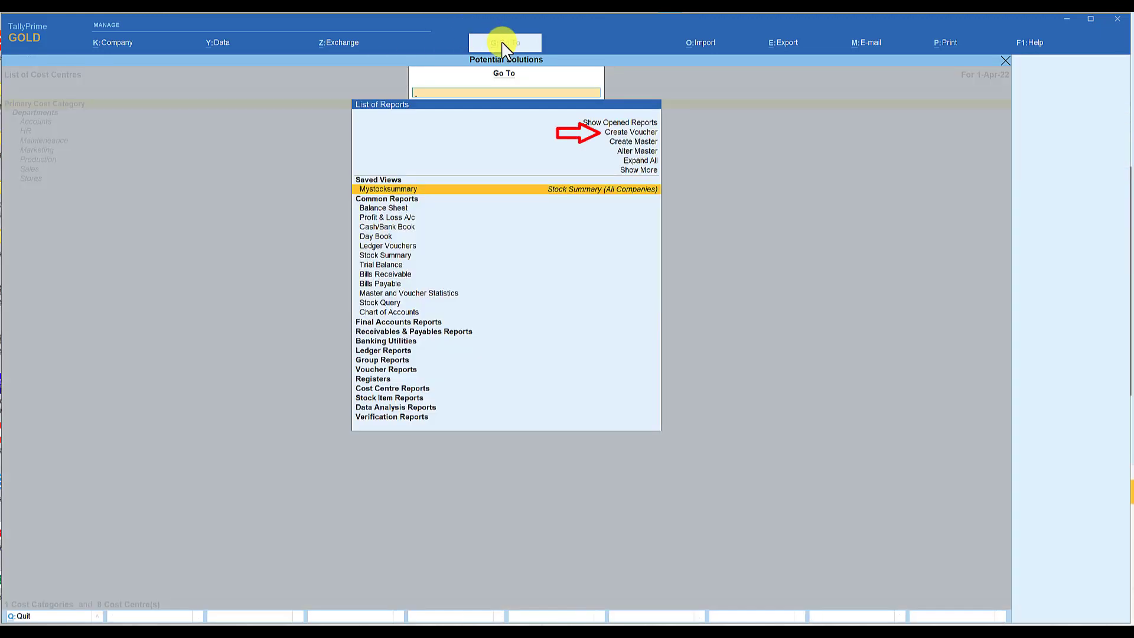
key("Up")
key("Up")
key("Up")
key("Up")
key("Up")
key("Up")
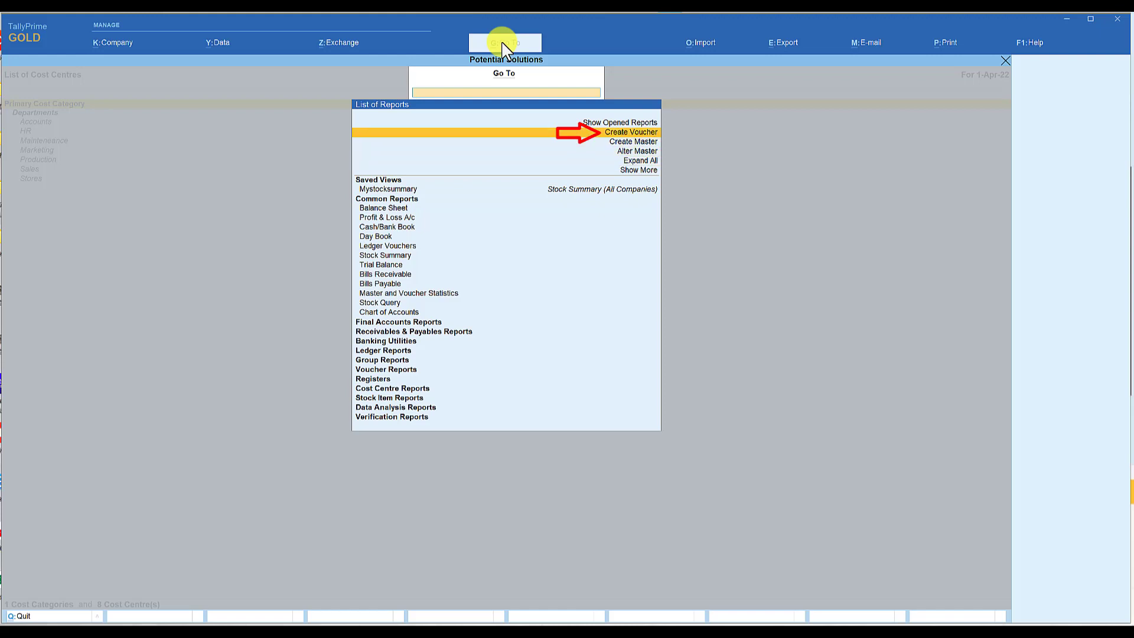
key("Down")
key("Return")
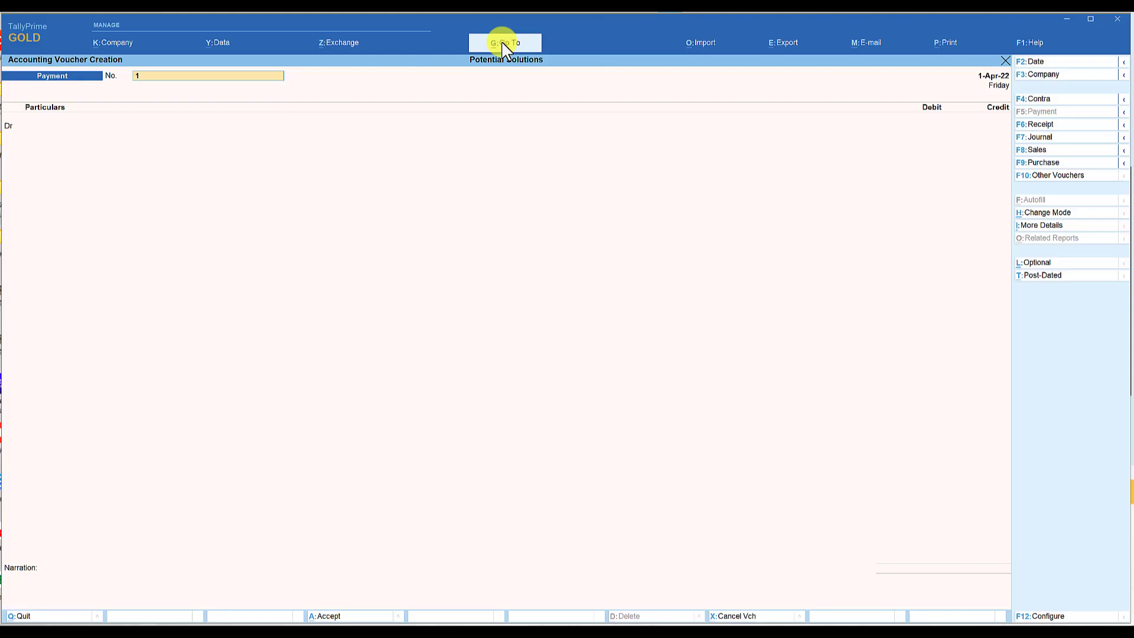
key("Return")
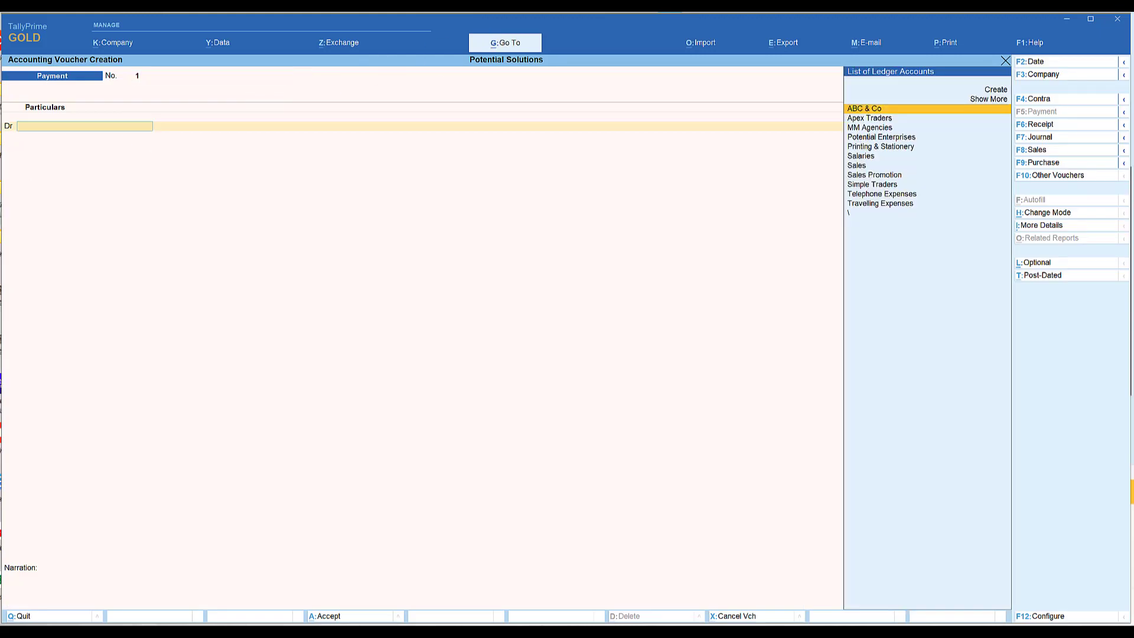
Debit the Salaries ledger with 10,00,000 in the payment voucher.
type("Sala")
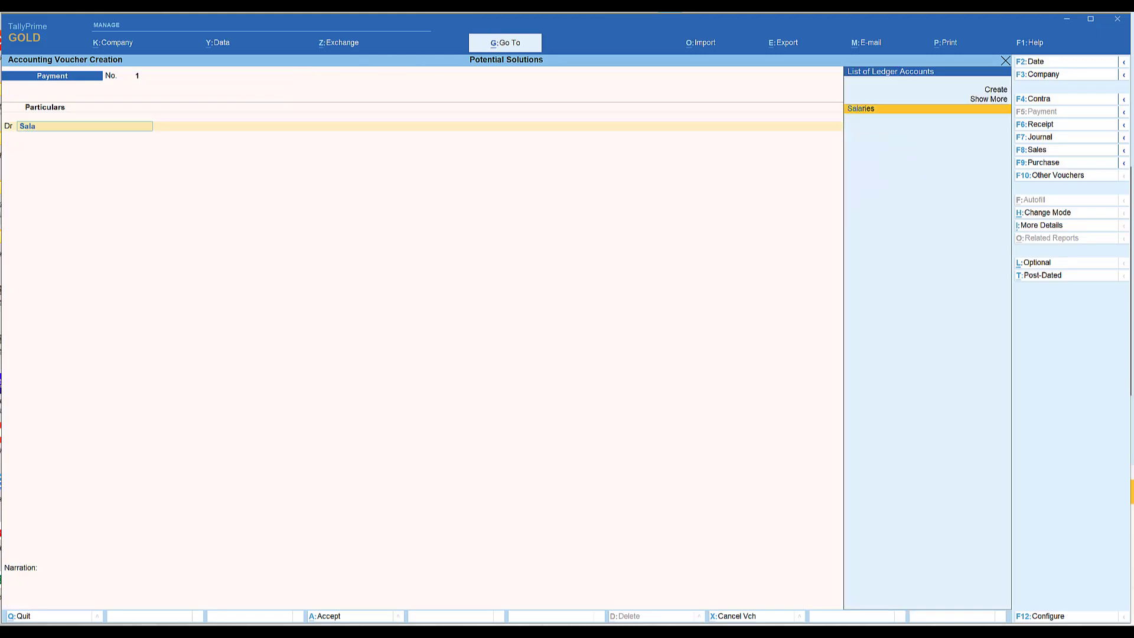
key("Return")
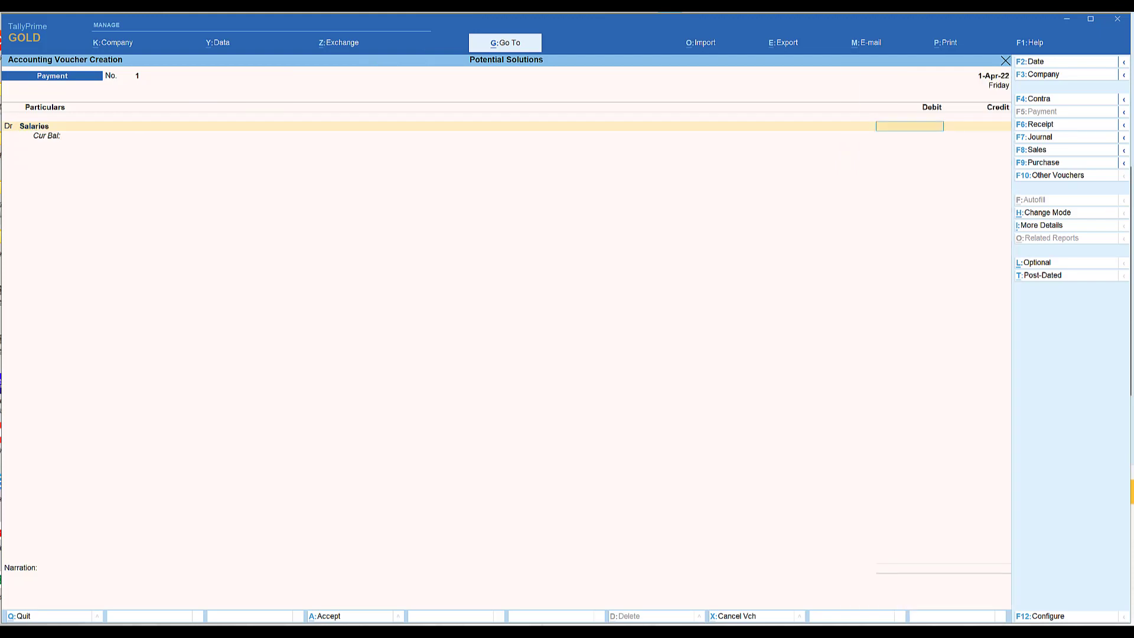
type("1000000")
key("Return")
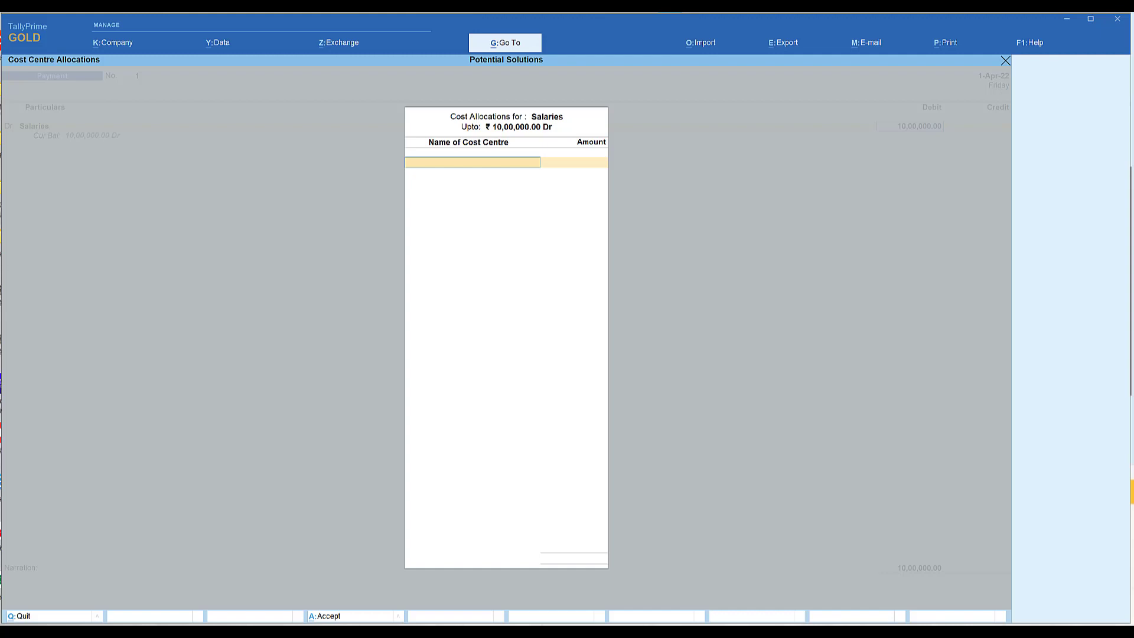
Allocate 3,00,000 of the Salaries amount to the Production cost centre.
key("space")
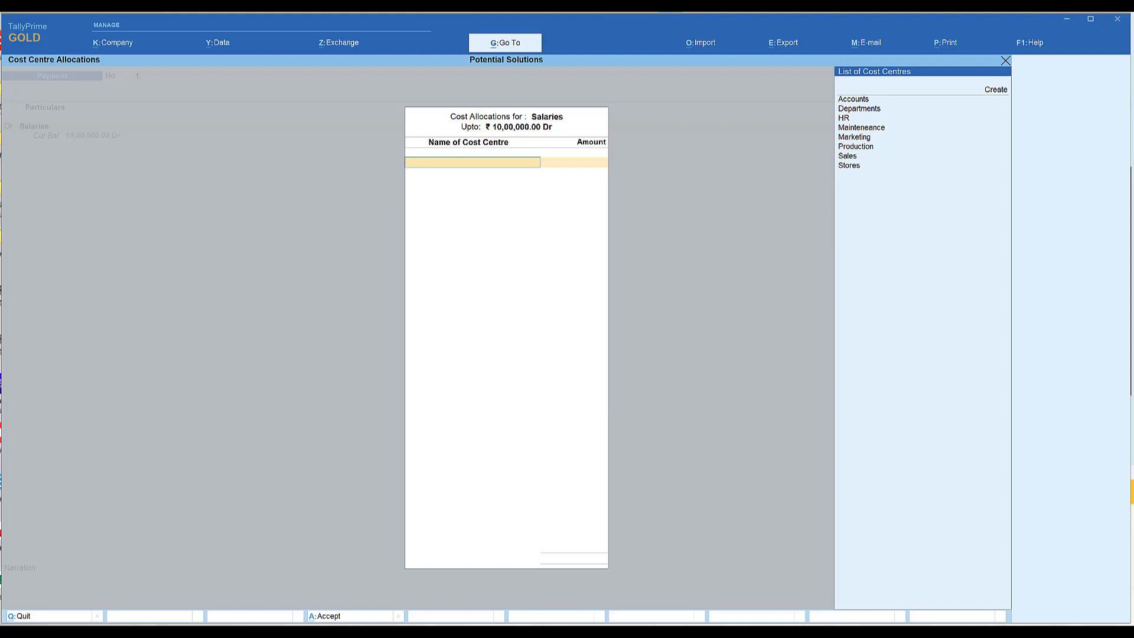
key("Down")
key("Down")
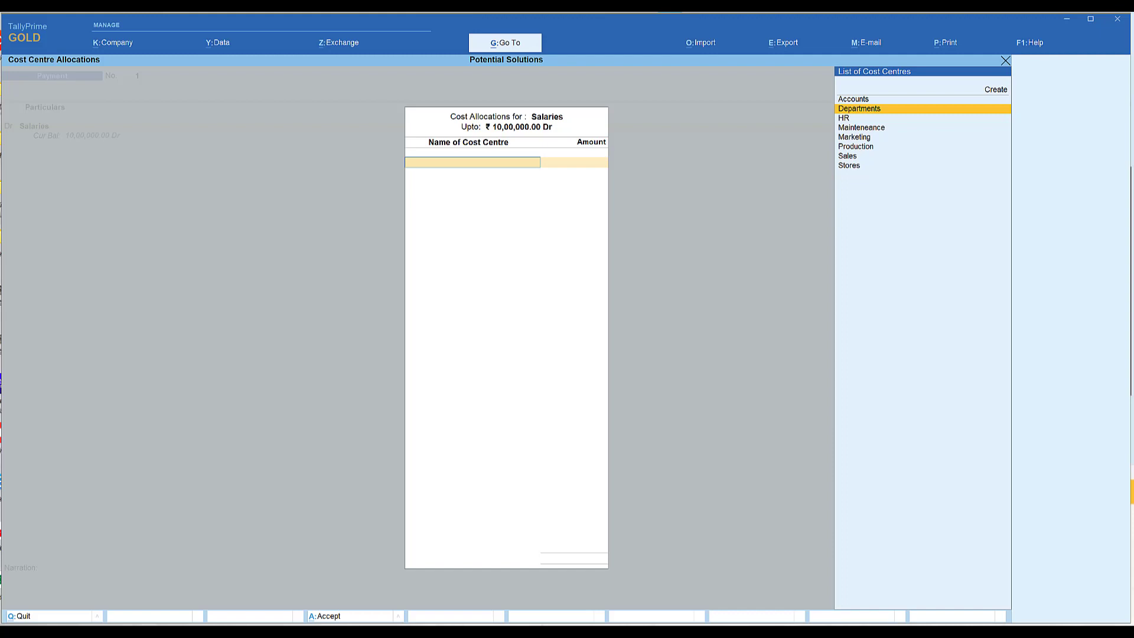
key("Down")
key("Down")
key("Down")
key("Down")
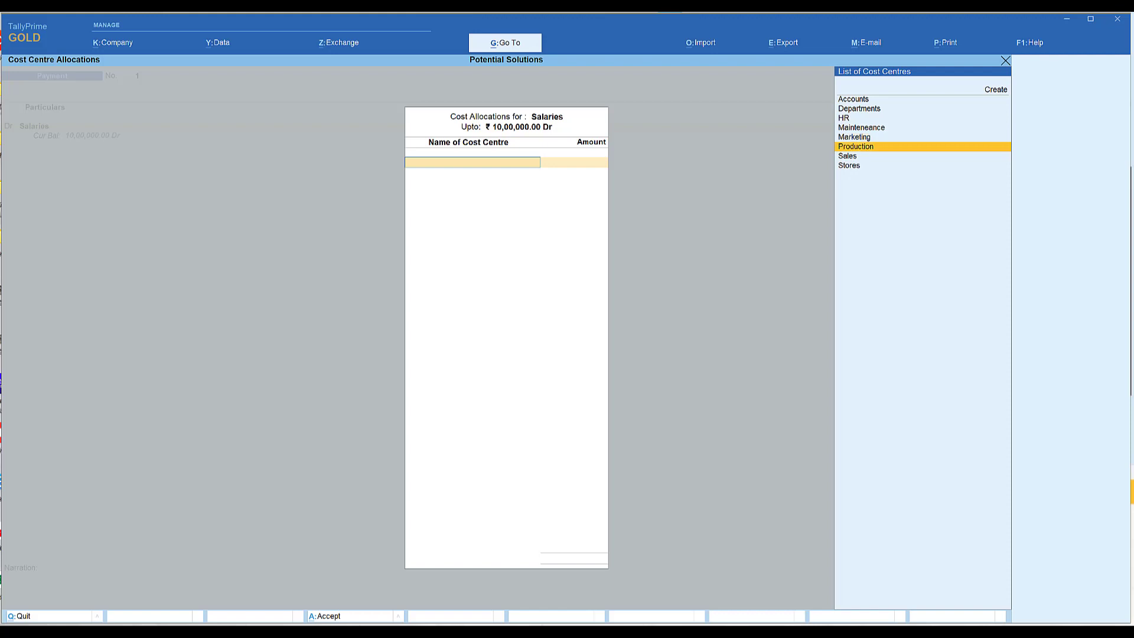
key("Return")
type("300000")
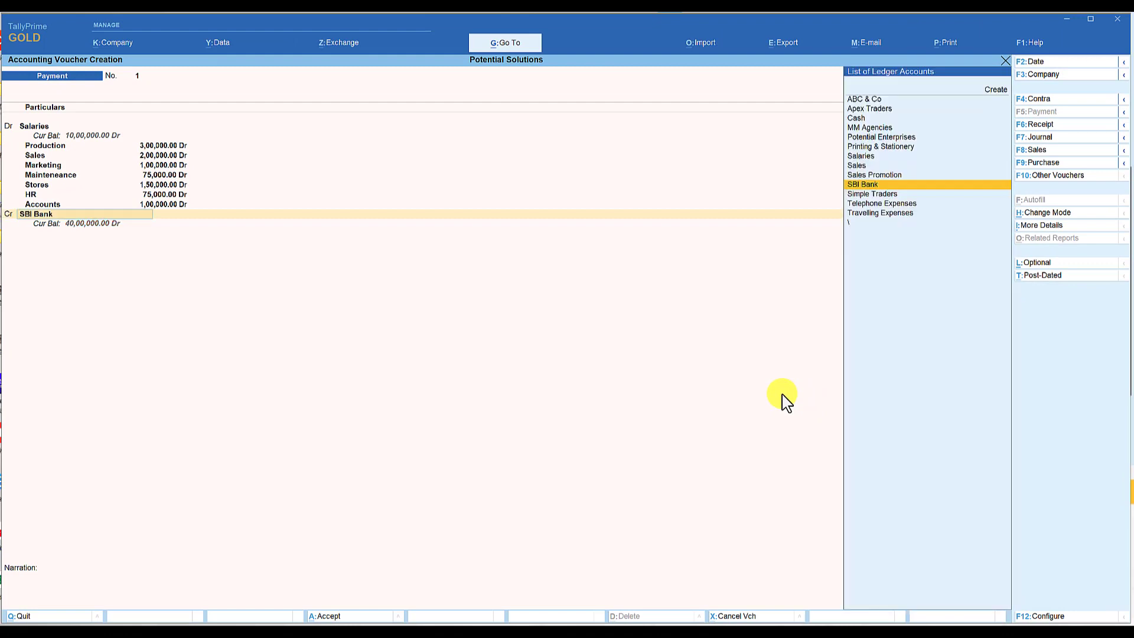
Credit SBI Bank with 10,00,000 in the payment voucher, leave the narration blank and save the voucher.
key("Return")
key("Return")
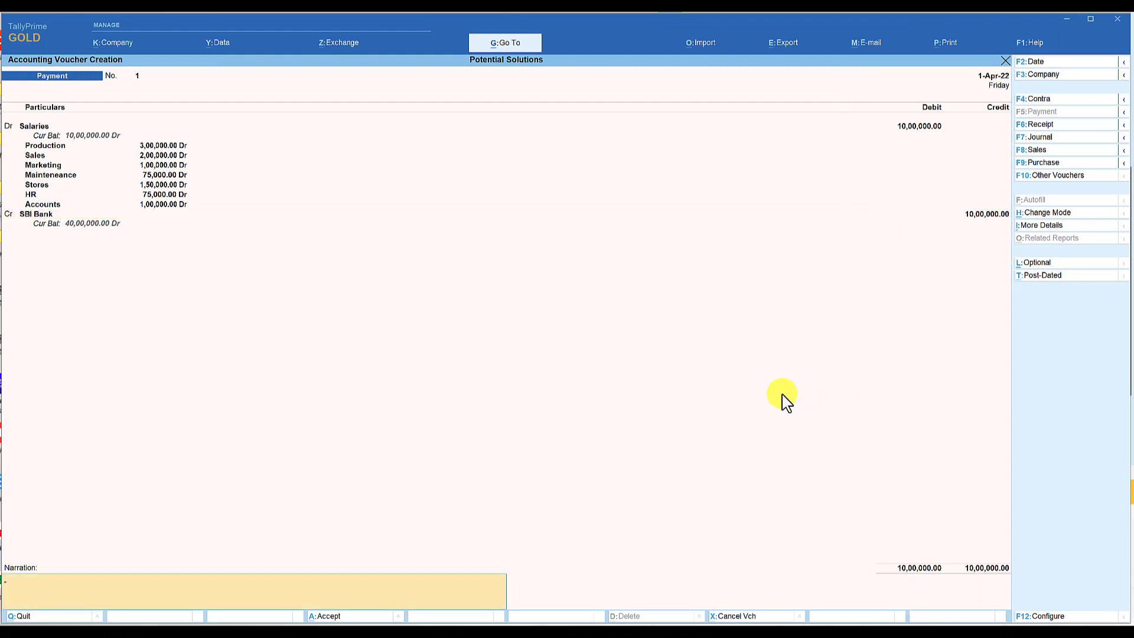
key("Return")
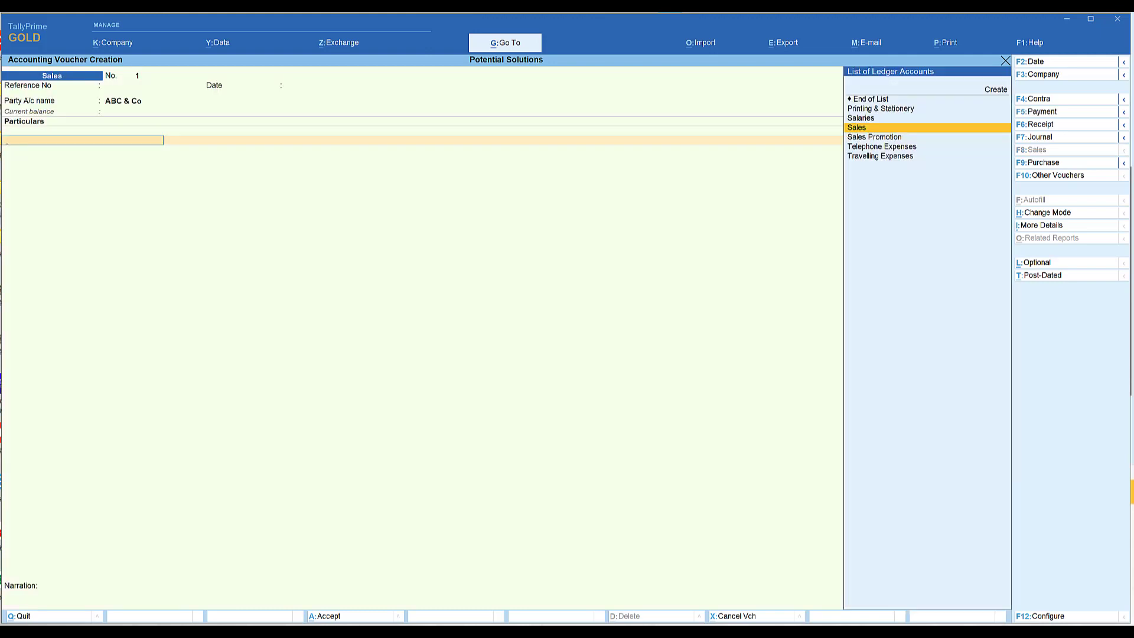
Add the Sales ledger with an amount of 5,00,000 to the ABC & Co sales voucher, leaving the ledger description blank.
key("Return")
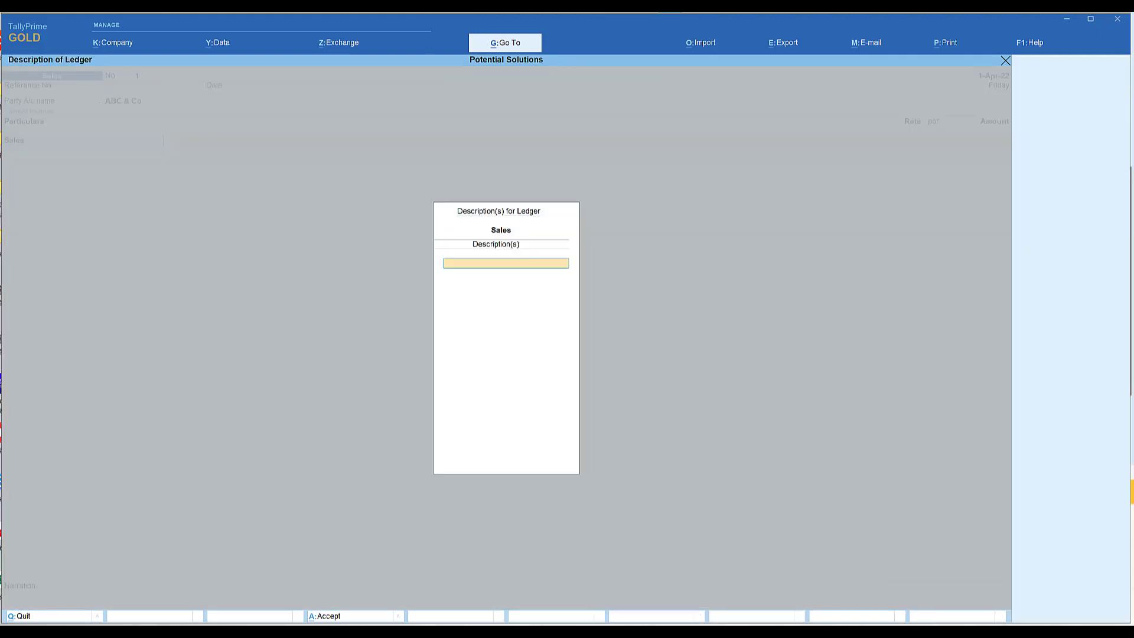
key("Return")
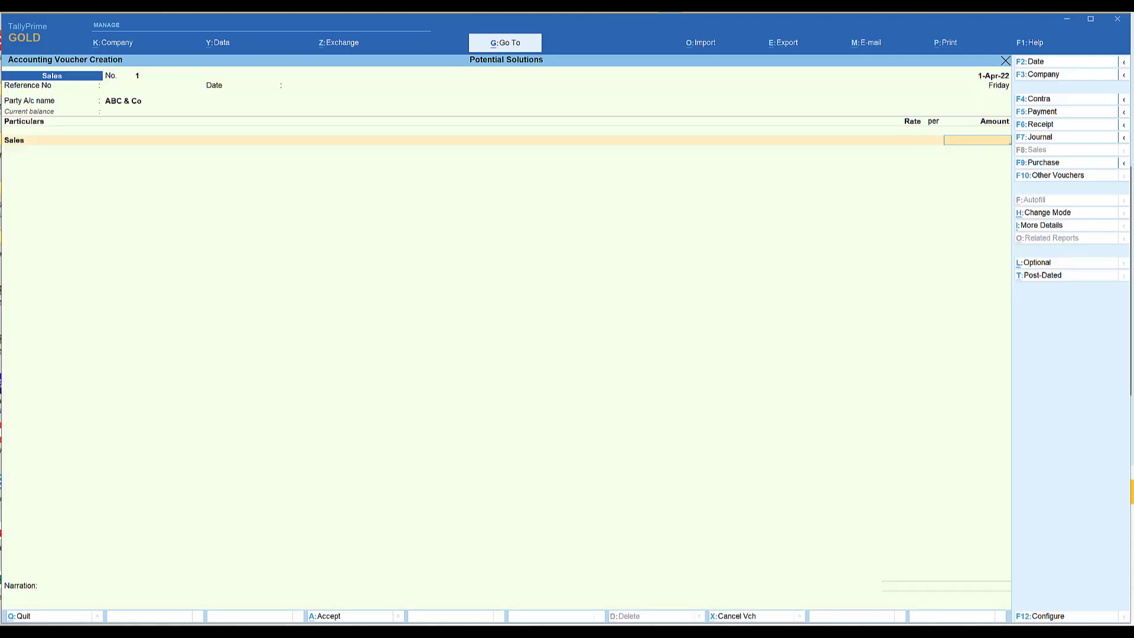
type("500000")
key("Return")
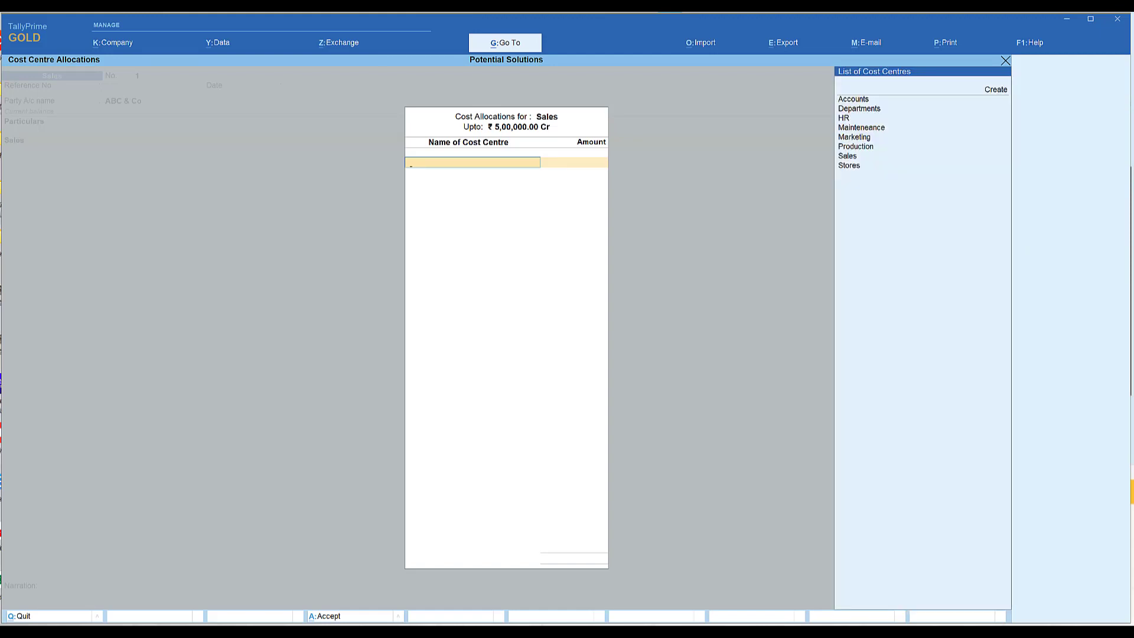
Allocate the full 5,00,000 of the sales amount to the Sales cost centre and save the voucher.
key("Down")
key("Down")
key("Down")
key("Down")
key("Down")
key("Down")
key("Down")
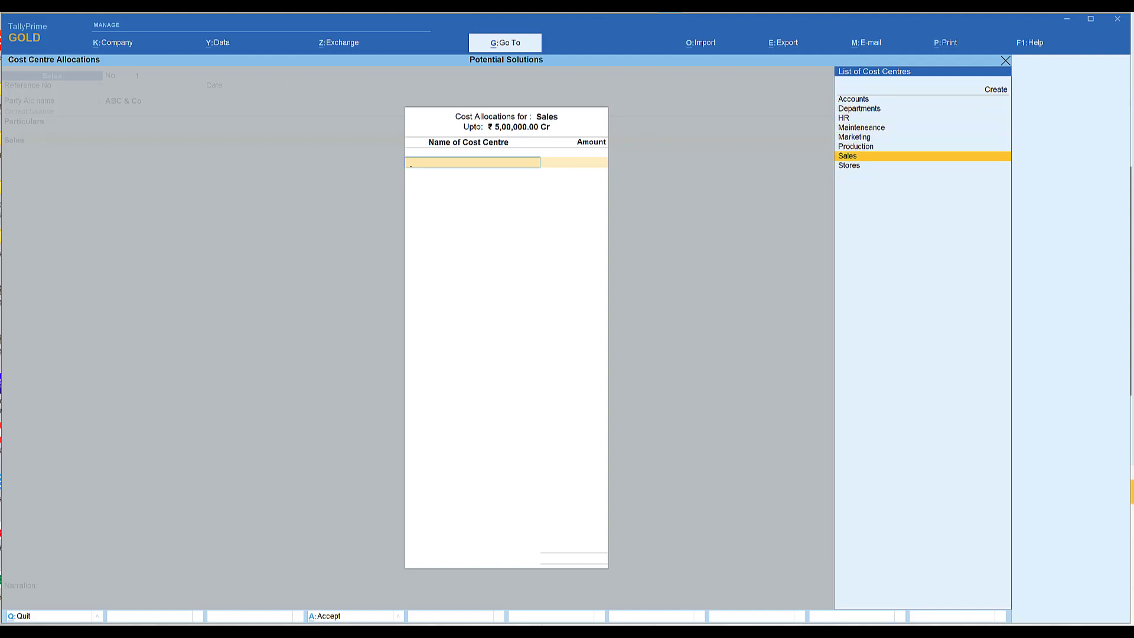
key("Return")
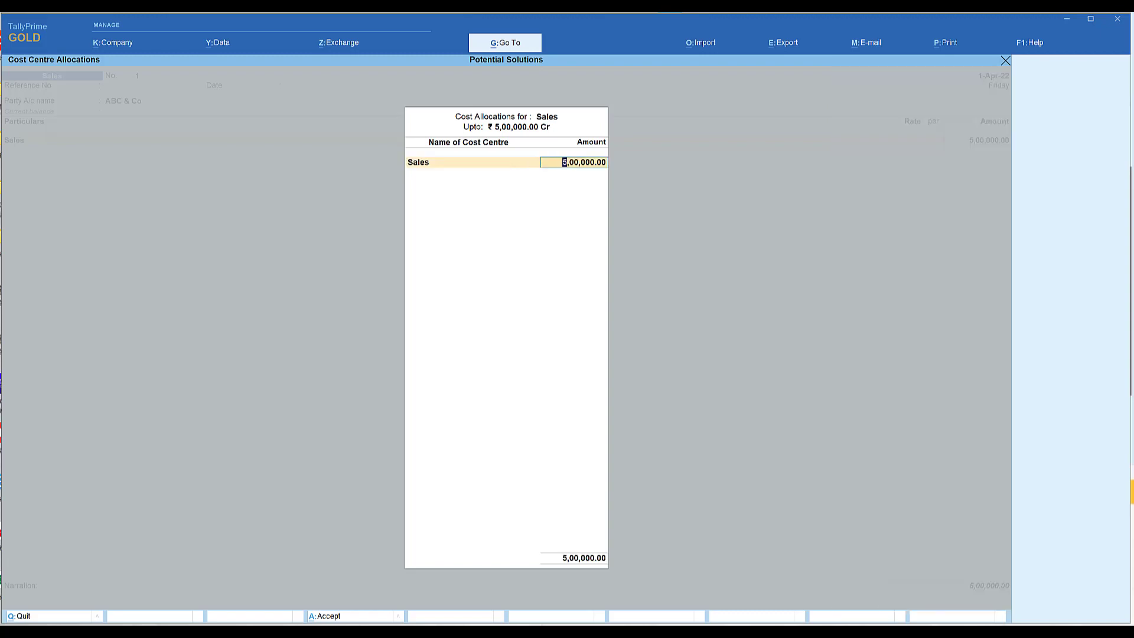
key("ctrl+a")
key("ctrl+a")
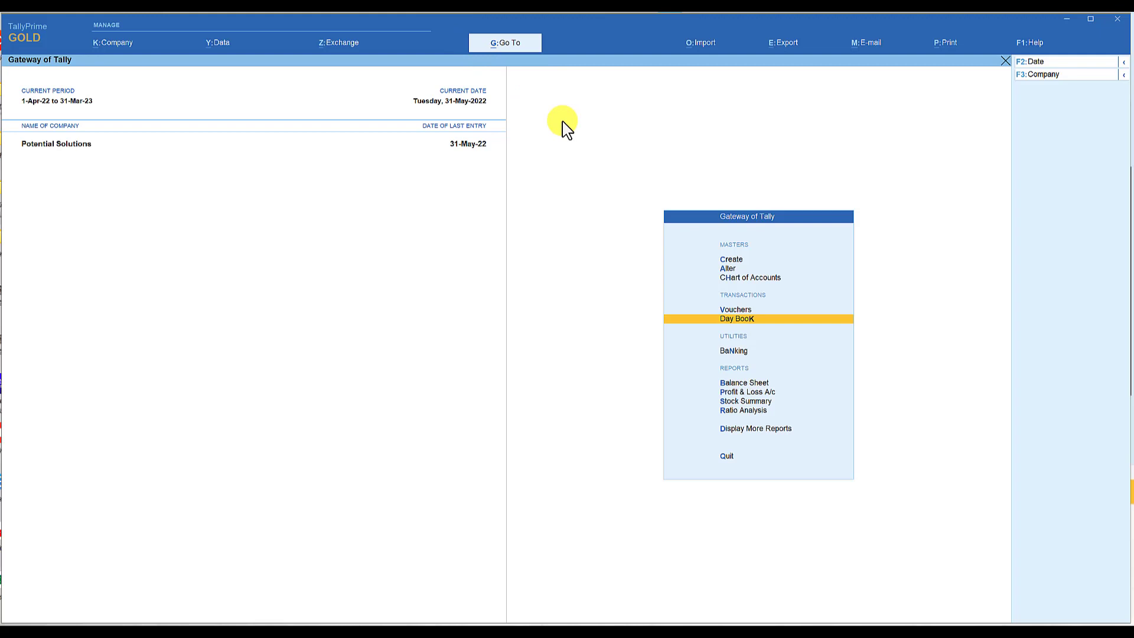
Find and open the Cost Centre Summary report.
left_click(511, 45)
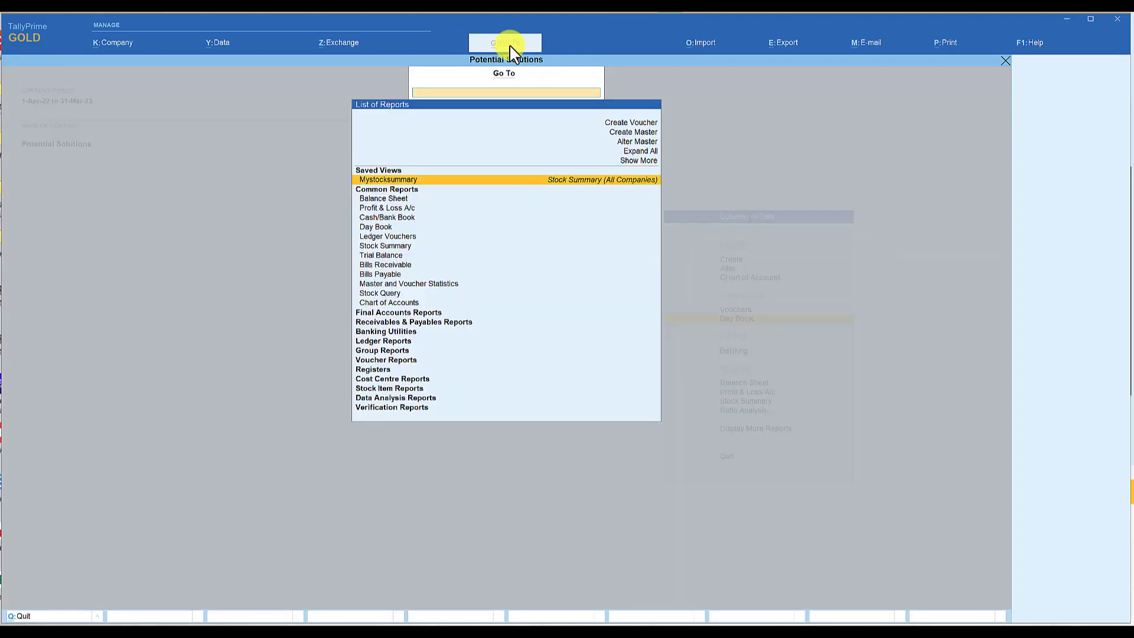
type("Cost")
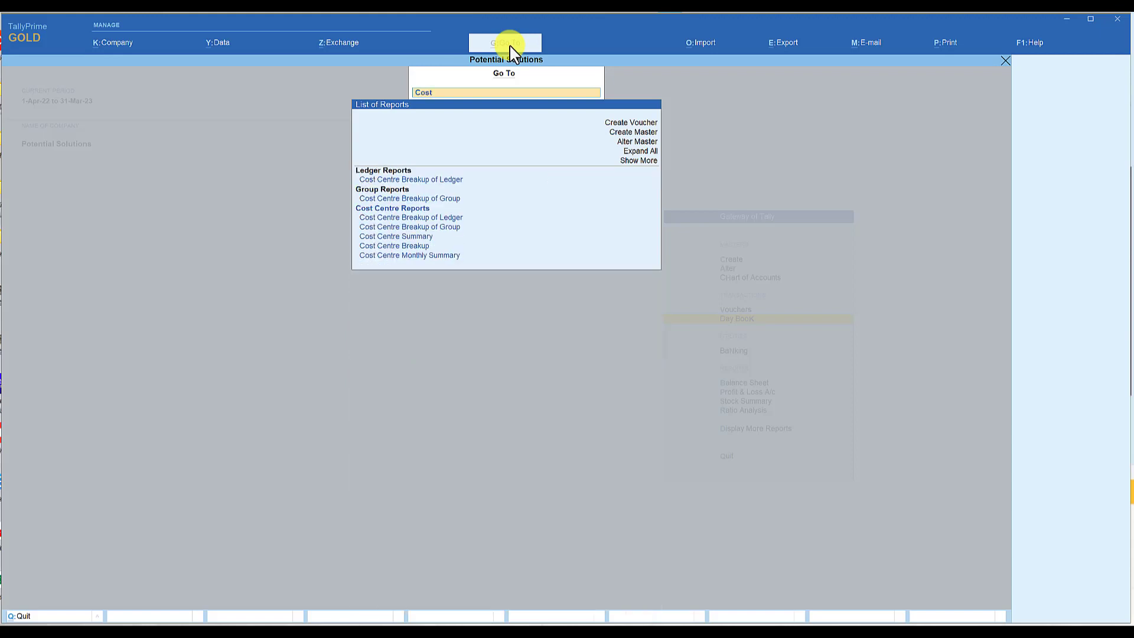
key("Down")
key("Down")
key("Down")
key("Down")
key("Down")
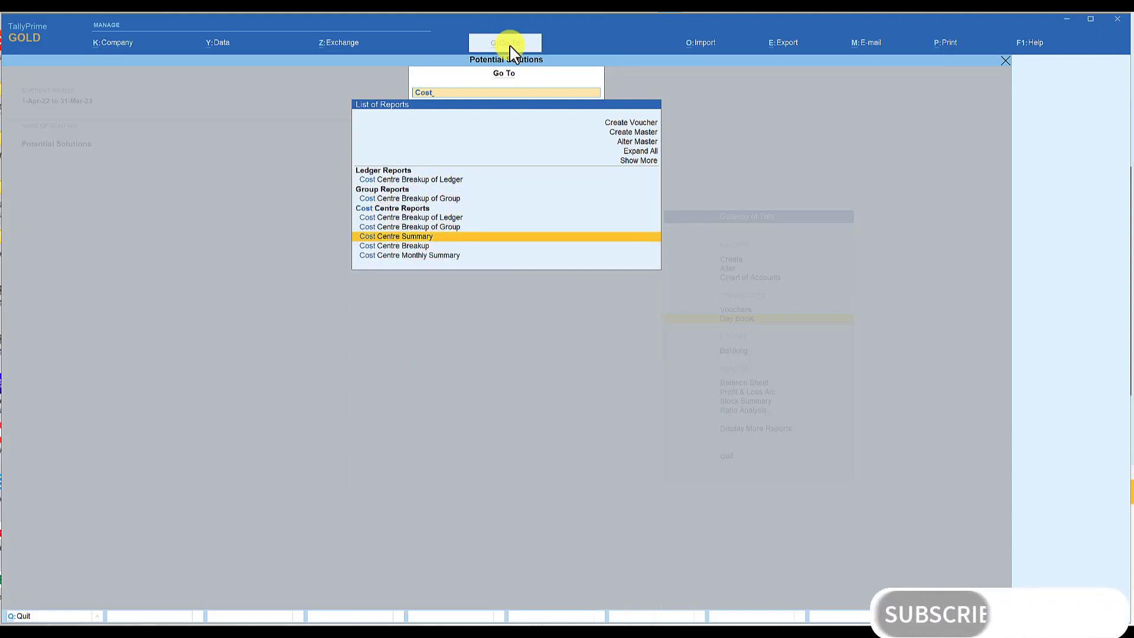
key("Return")
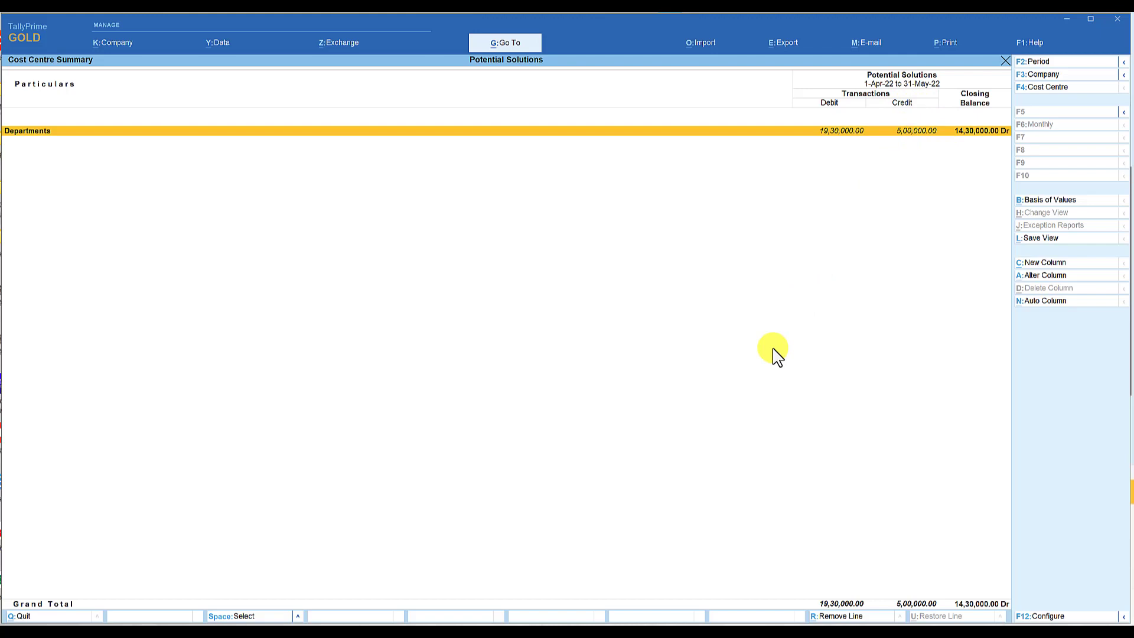
Expand the Cost Centre Summary to the detailed view, examine the debit, credit and closing balances of each department, and close the report.
key("alt+F5")
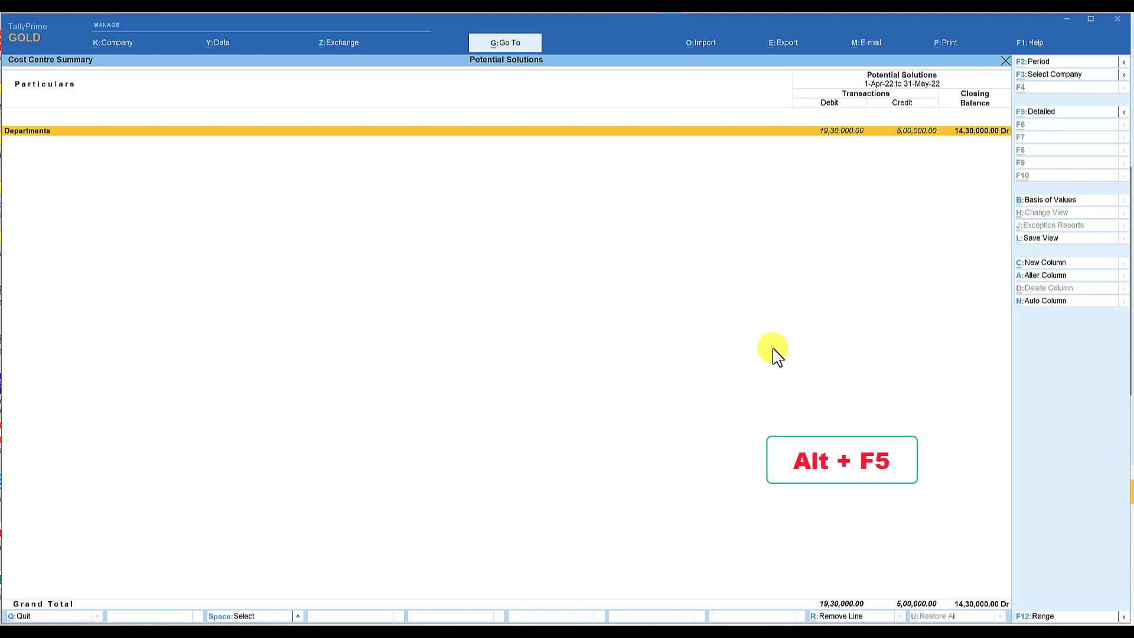
key("Down")
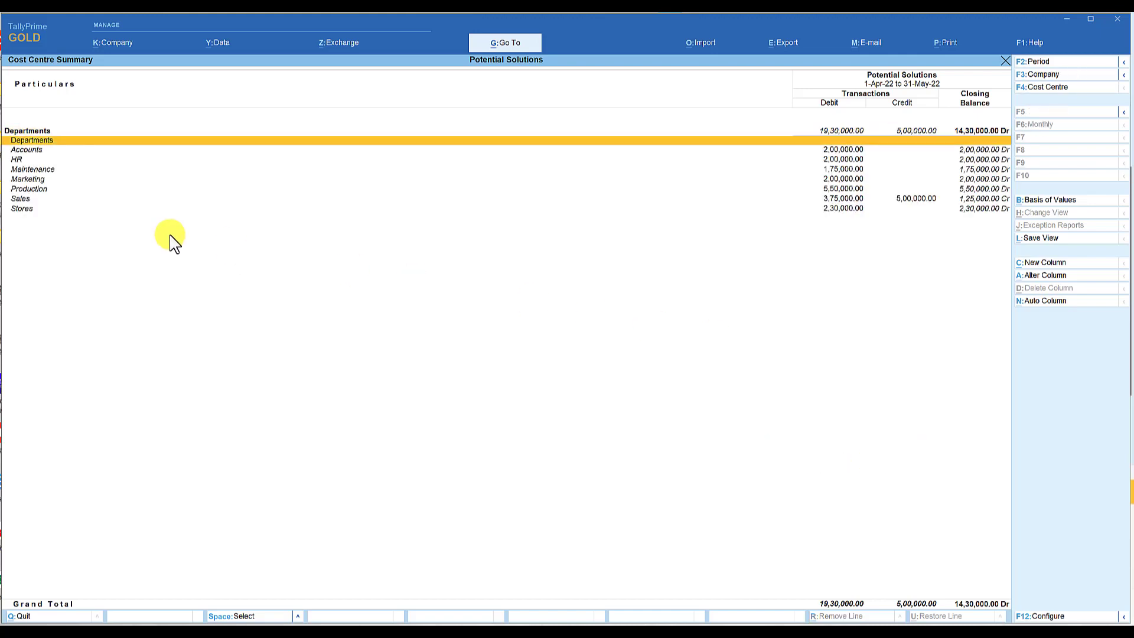
key("Down")
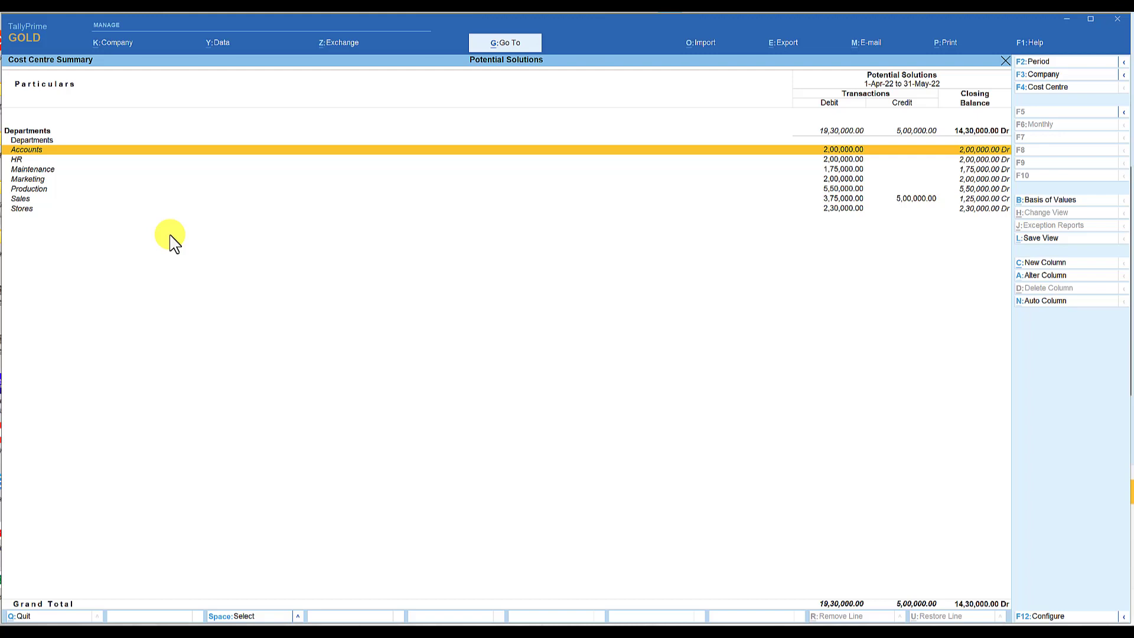
key("Down")
key("Down")
key("Down")
key("Down")
key("Down")
key("Down")
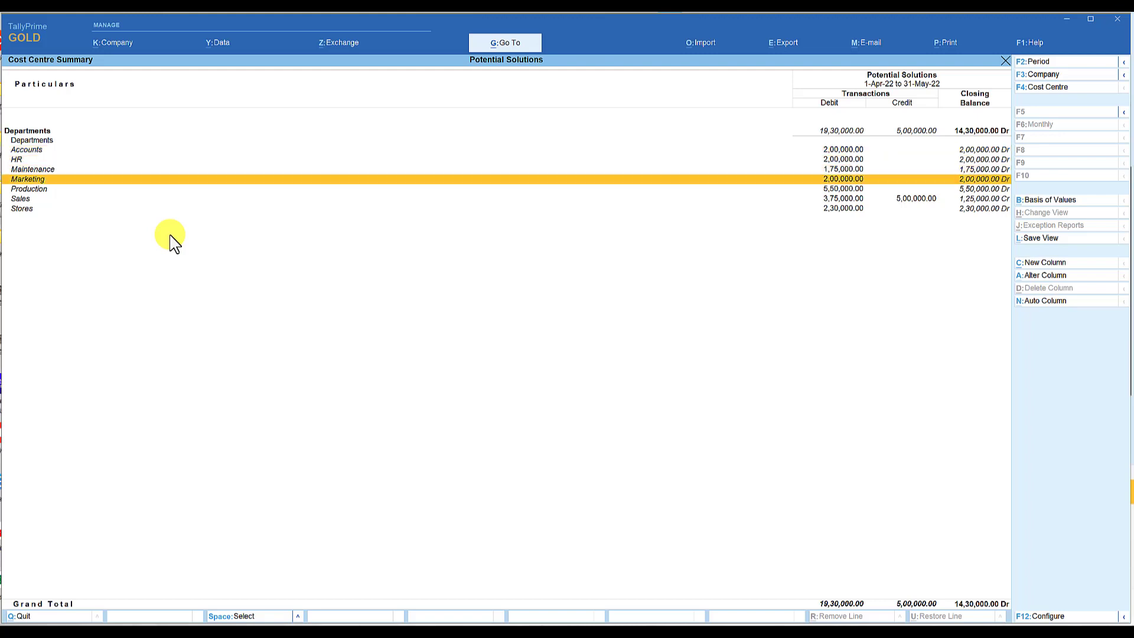
key("Up")
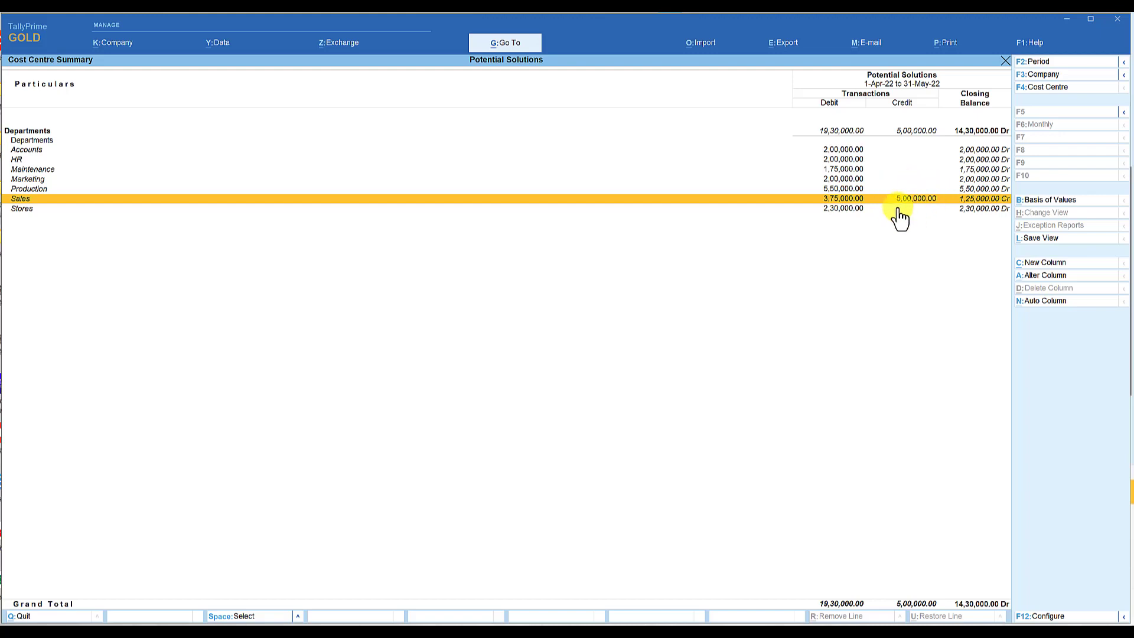
key("Escape")
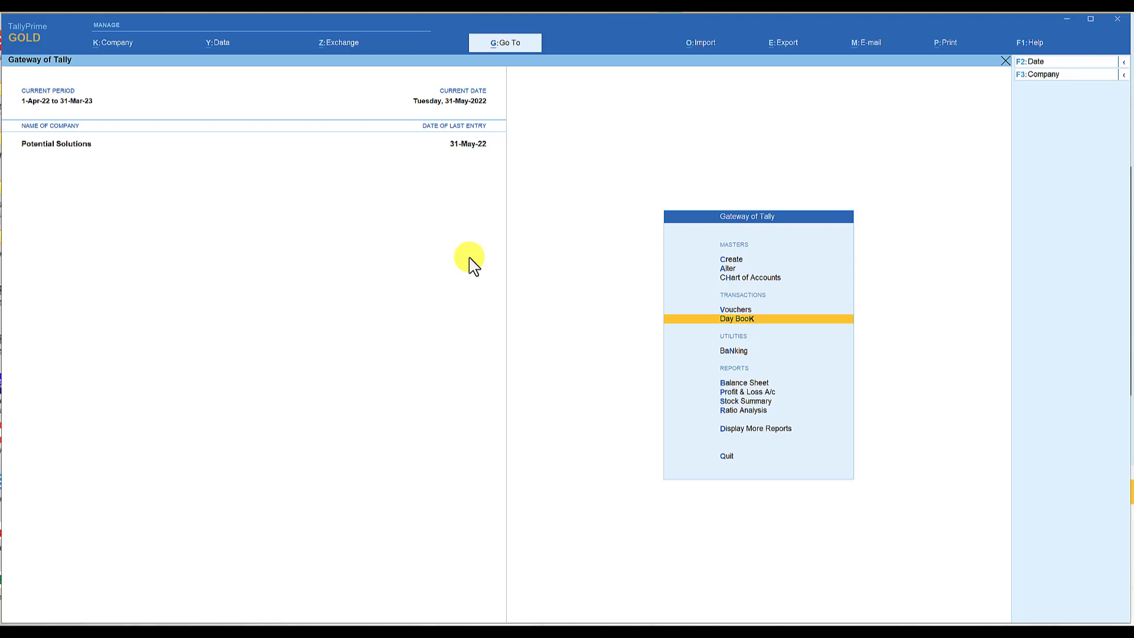
Open the Cost Centre Break-up statement for the Accounts cost centre and expand it to the detailed view.
left_click(738, 430)
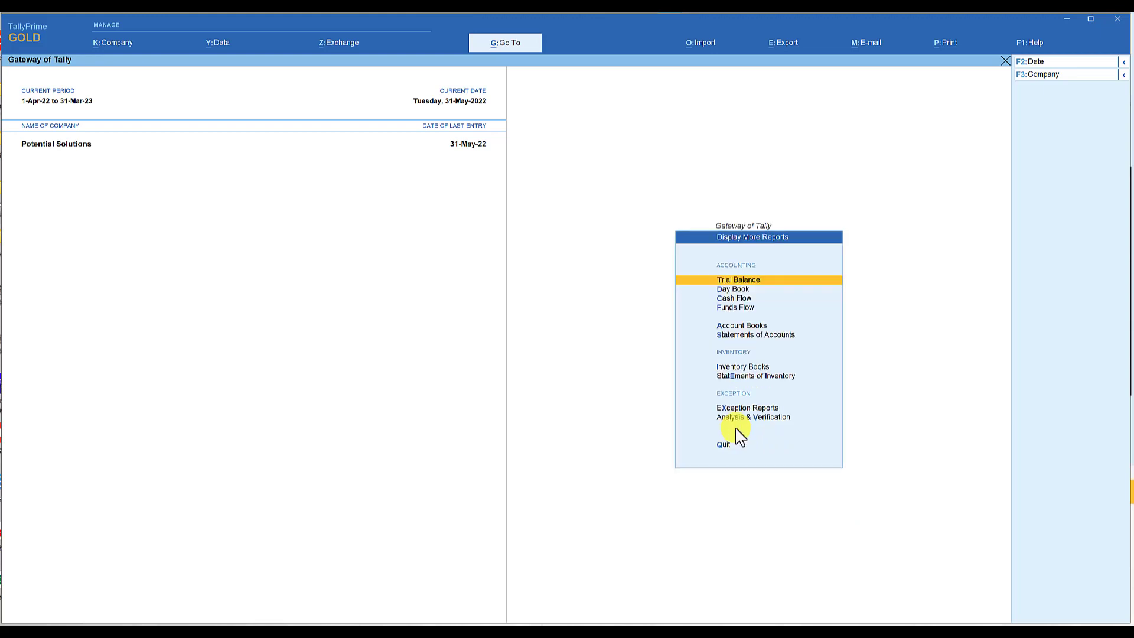
left_click(748, 338)
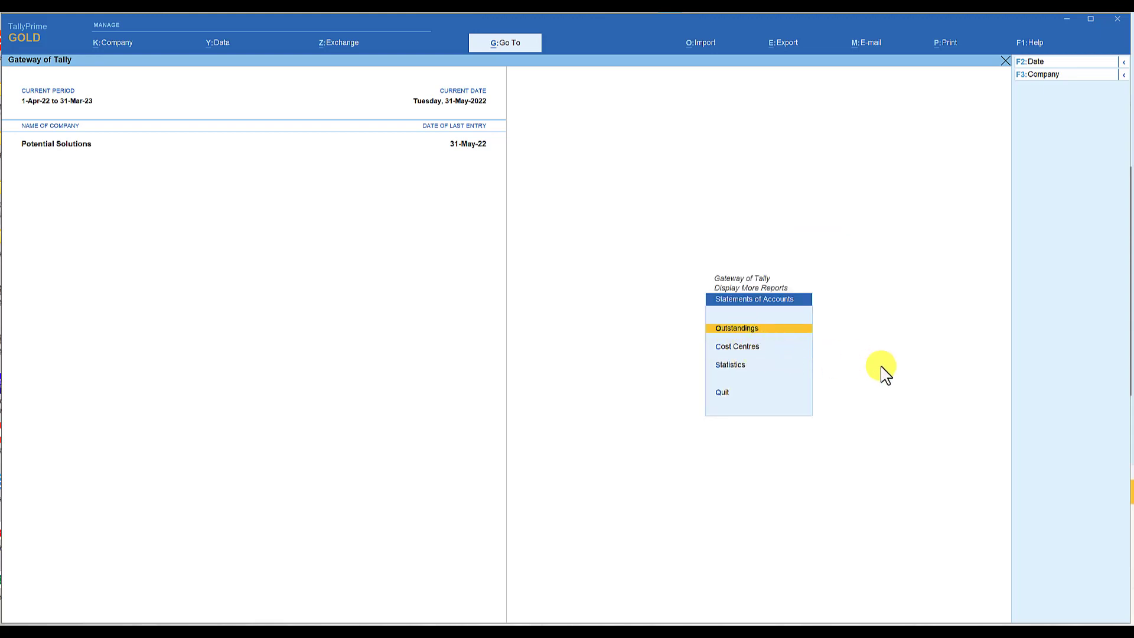
key("Down")
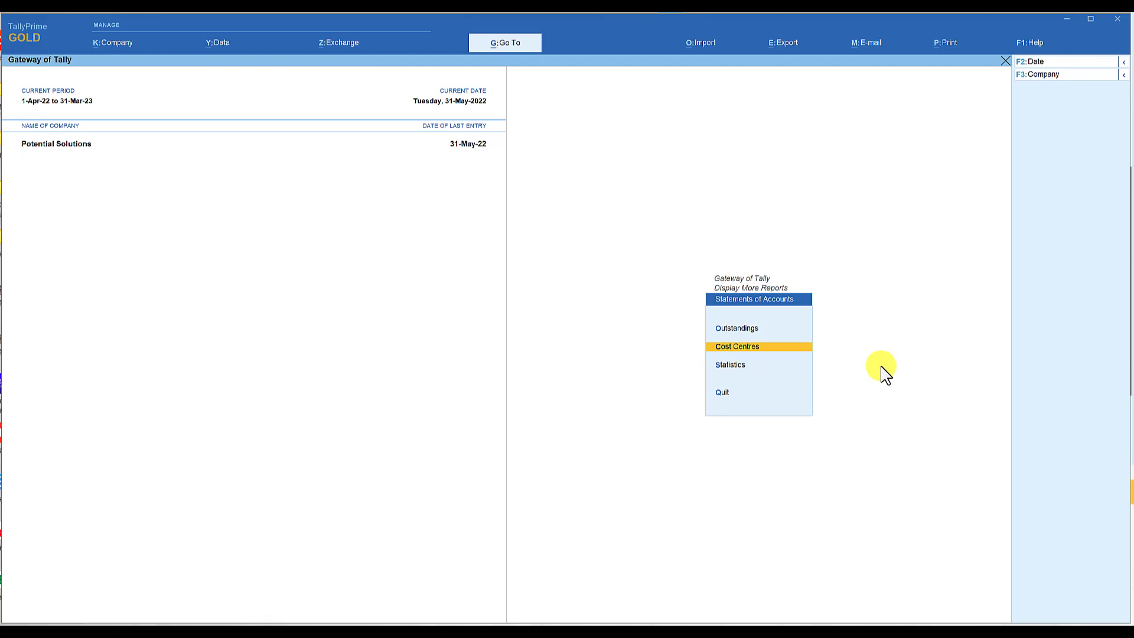
key("Return")
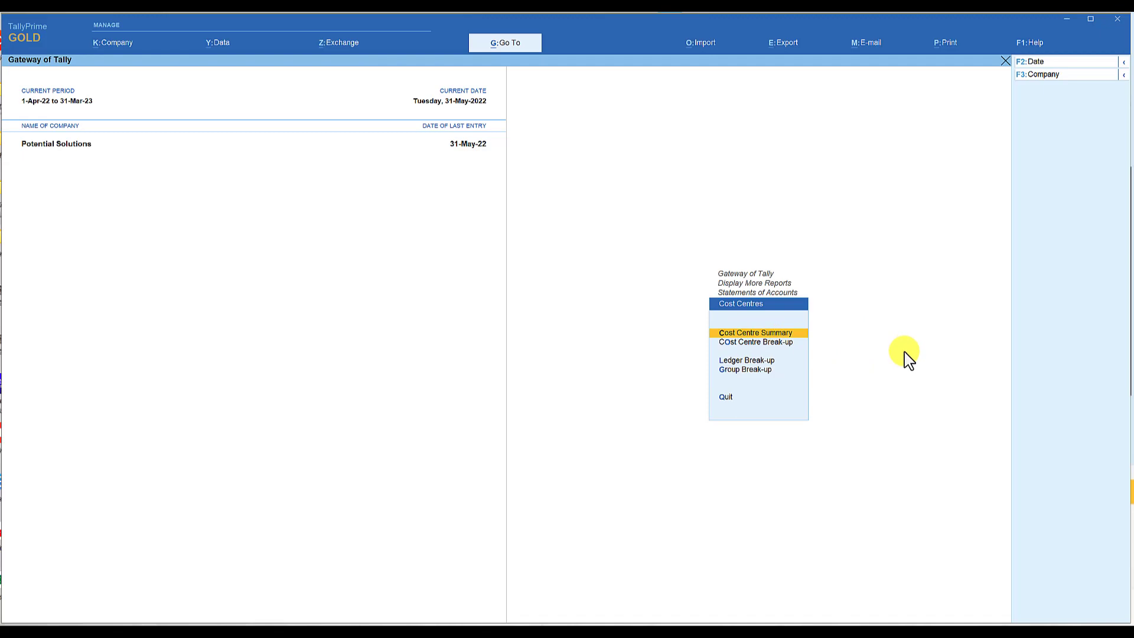
key("Down")
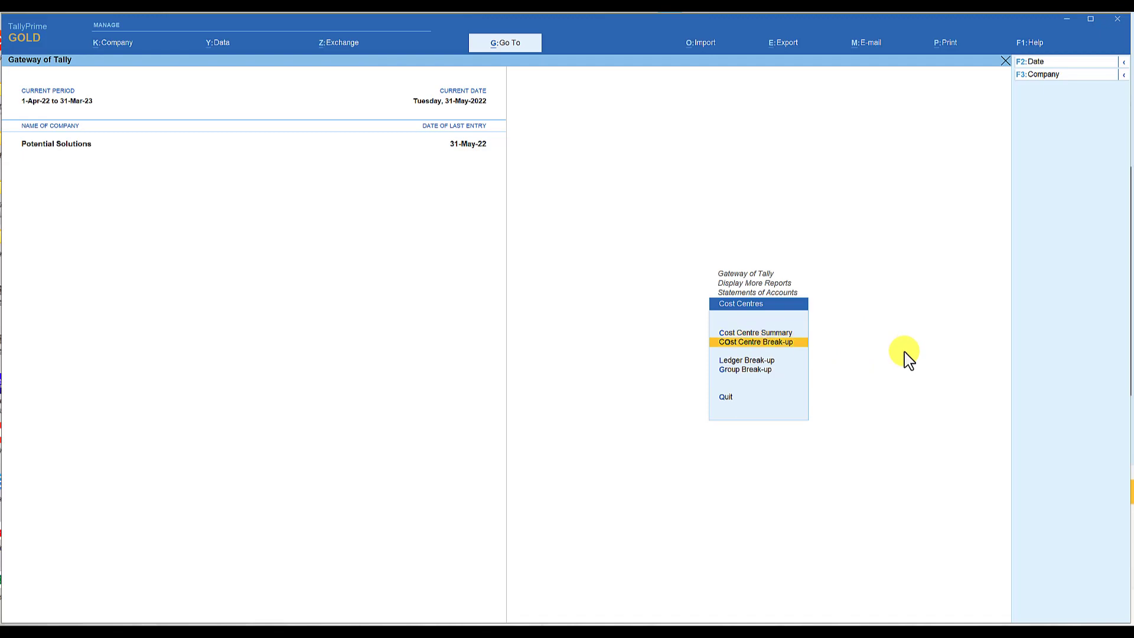
key("Return")
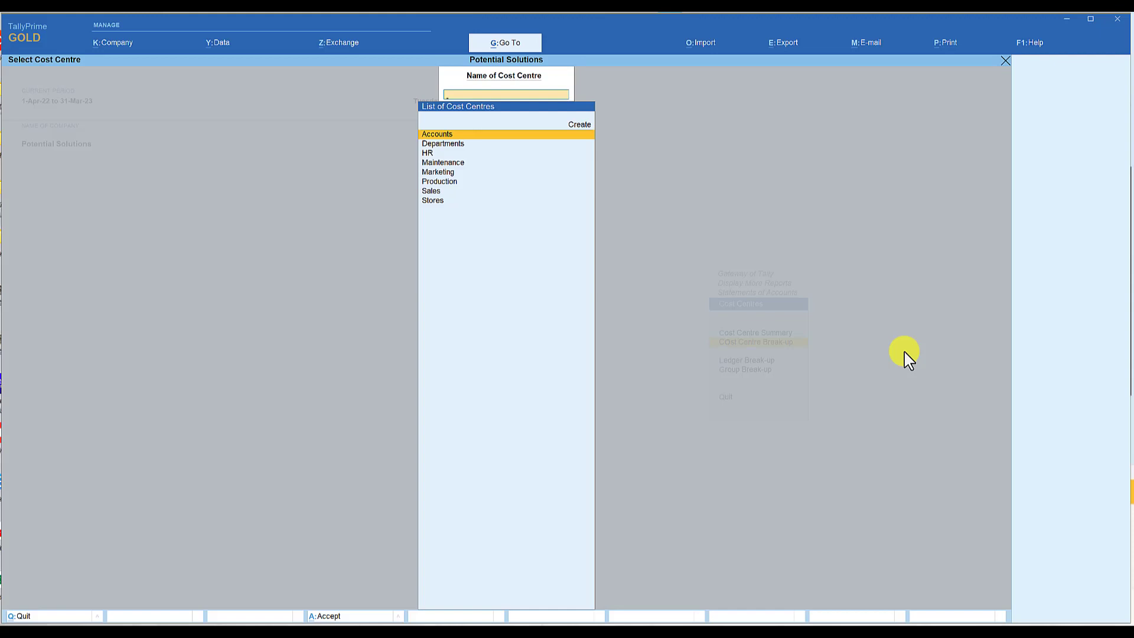
key("Return")
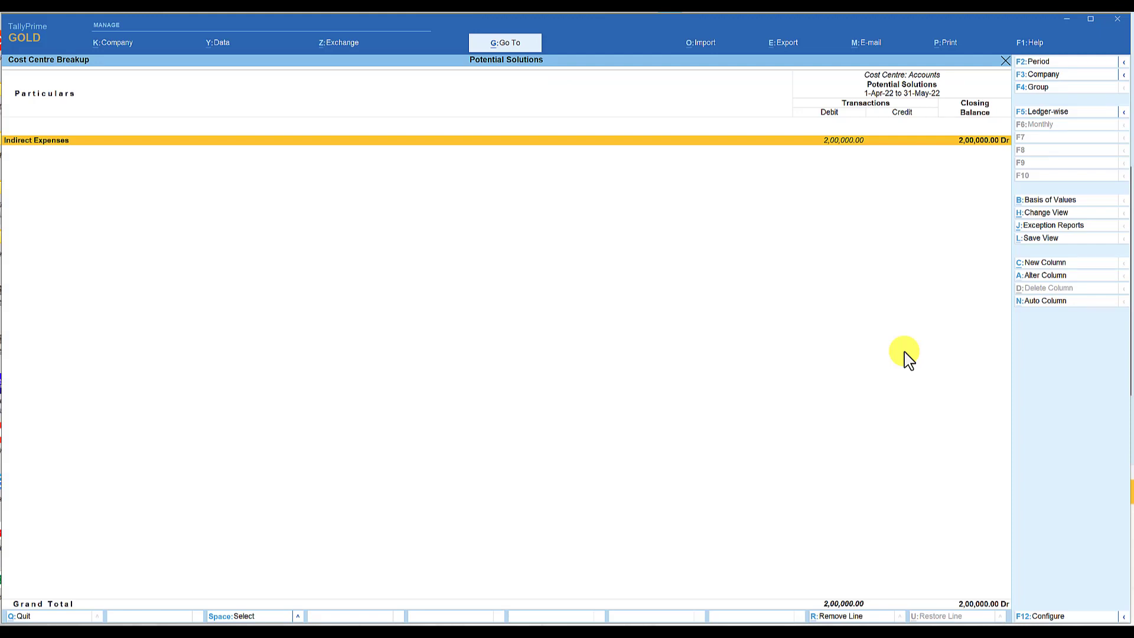
key("alt")
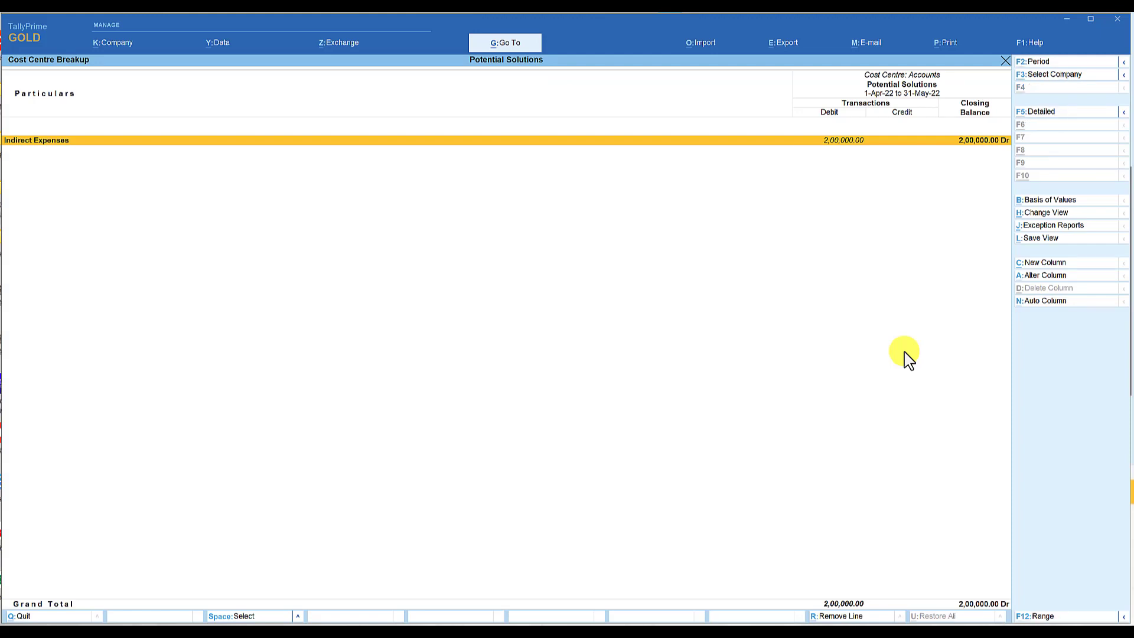
key("alt+F5")
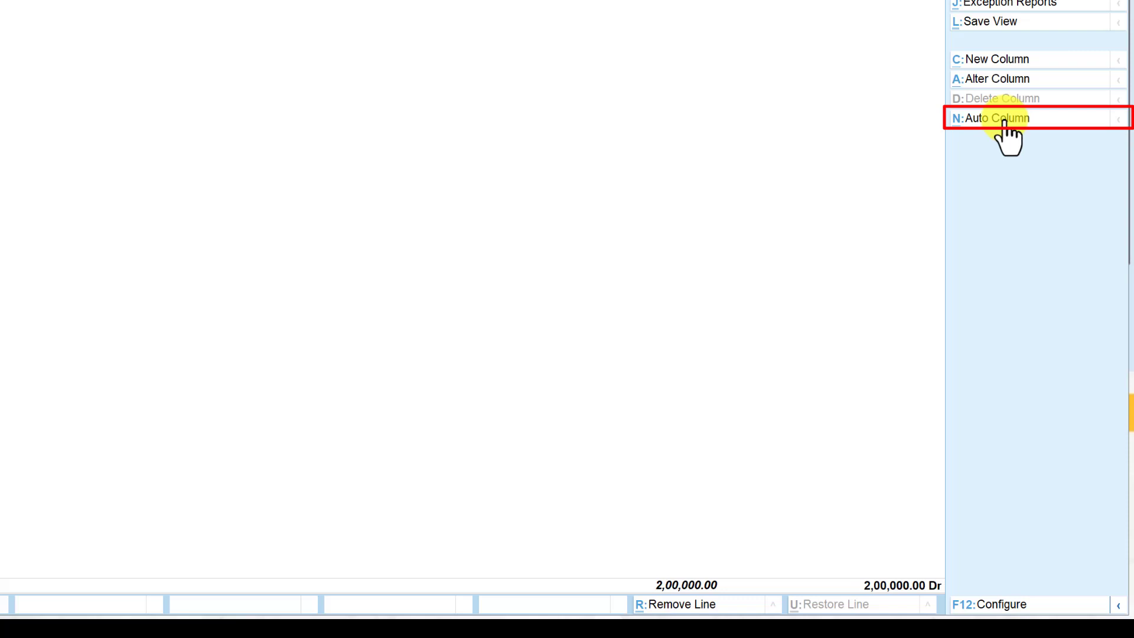
Add automatic repeat columns by Cost Centres to the break-up report, without a total column.
left_click(1006, 121)
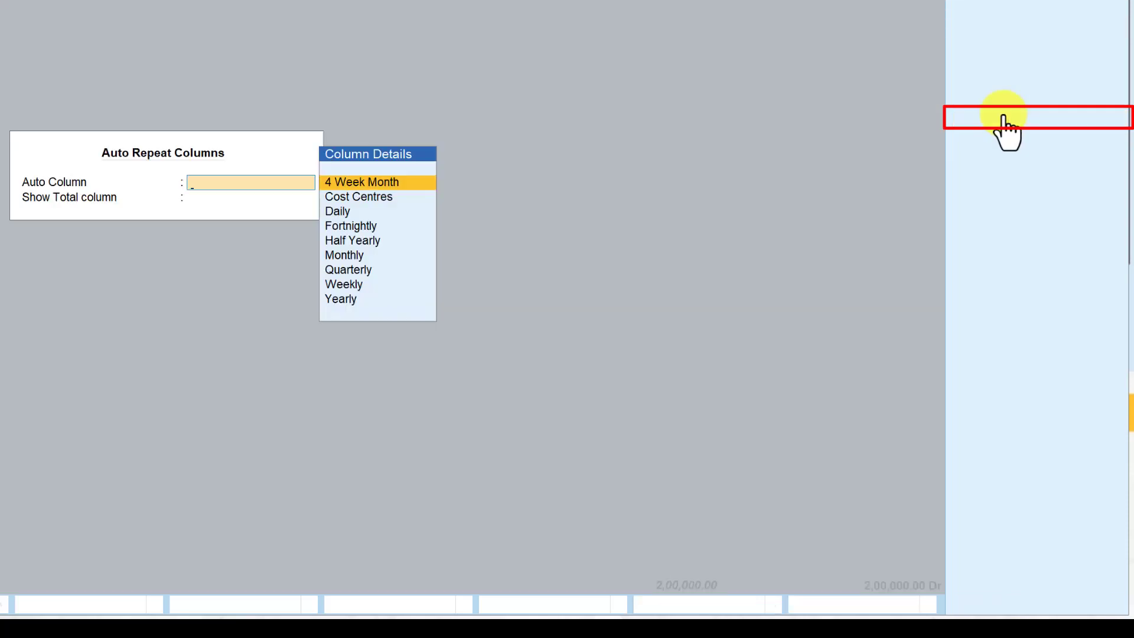
key("Down")
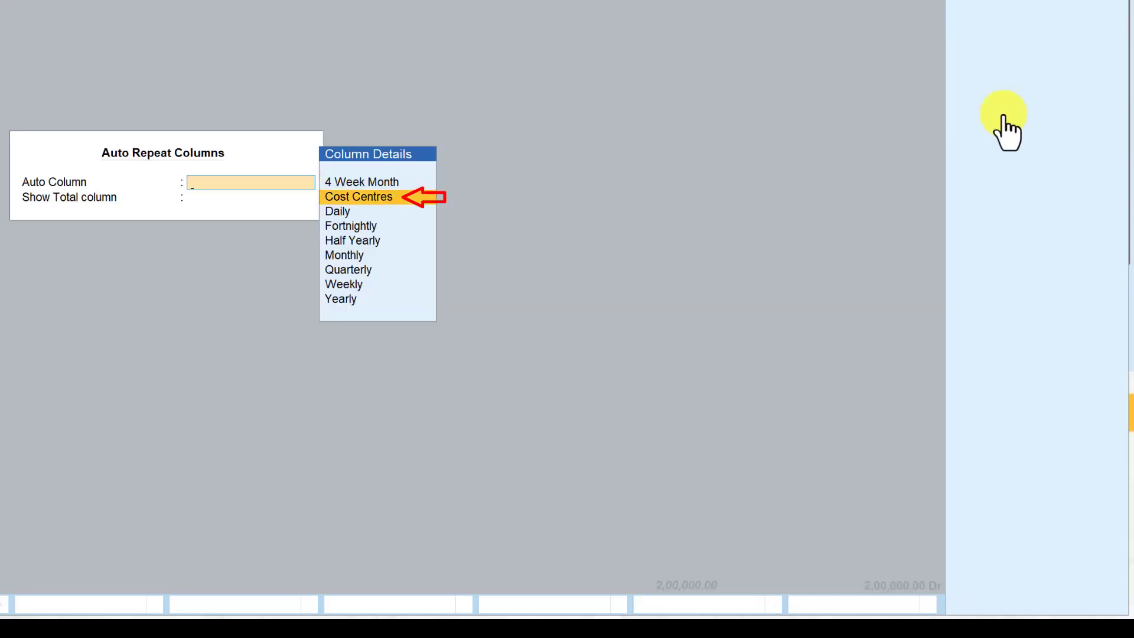
key("Return")
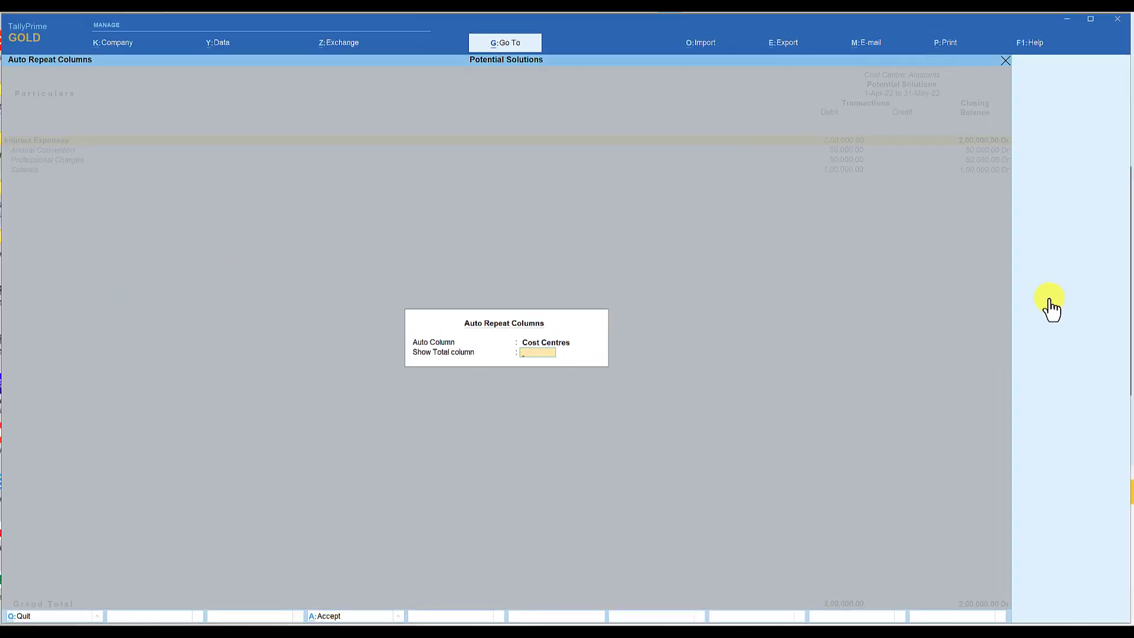
key("Return")
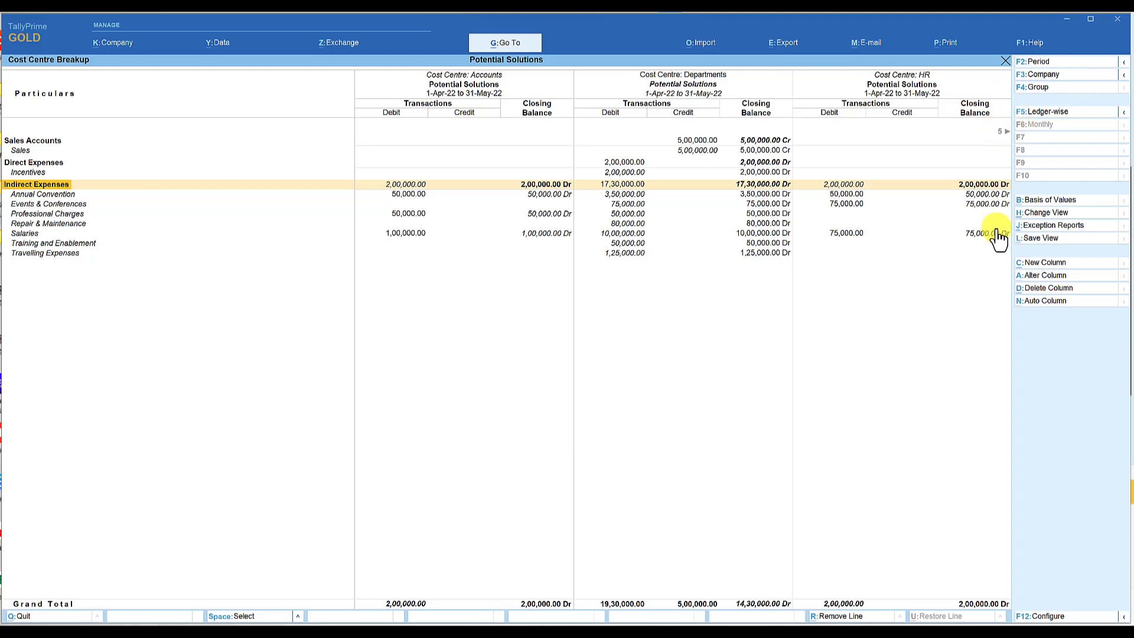
Examine the income and expense break-up of each cost centre column through to Stores.
key("Right")
key("Right")
key("Right")
key("Right")
key("Right")
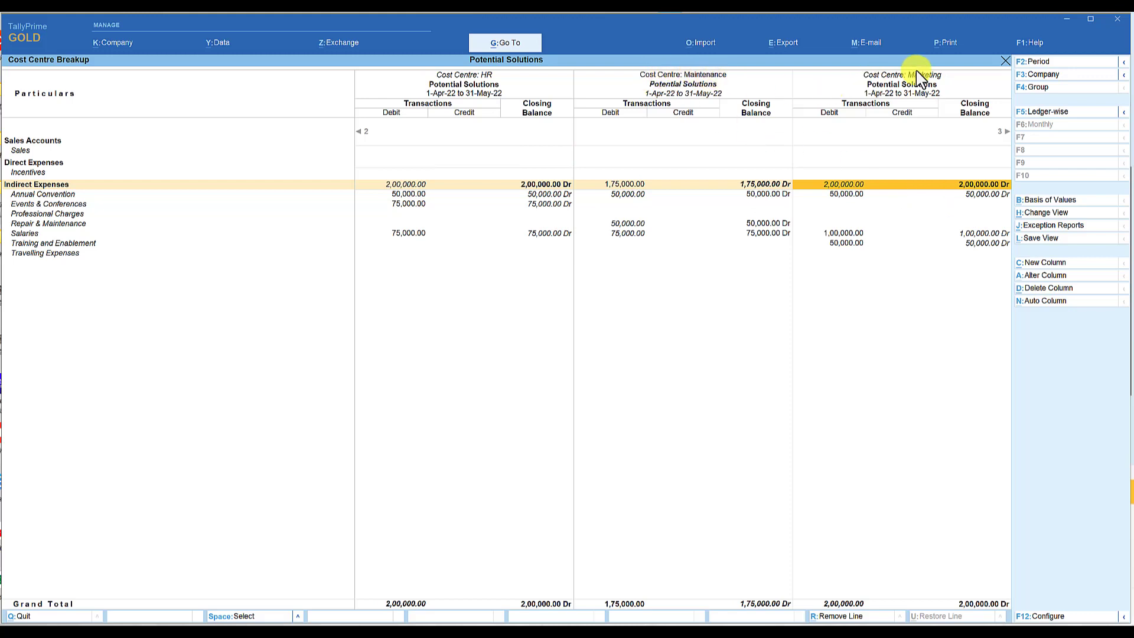
key("Right")
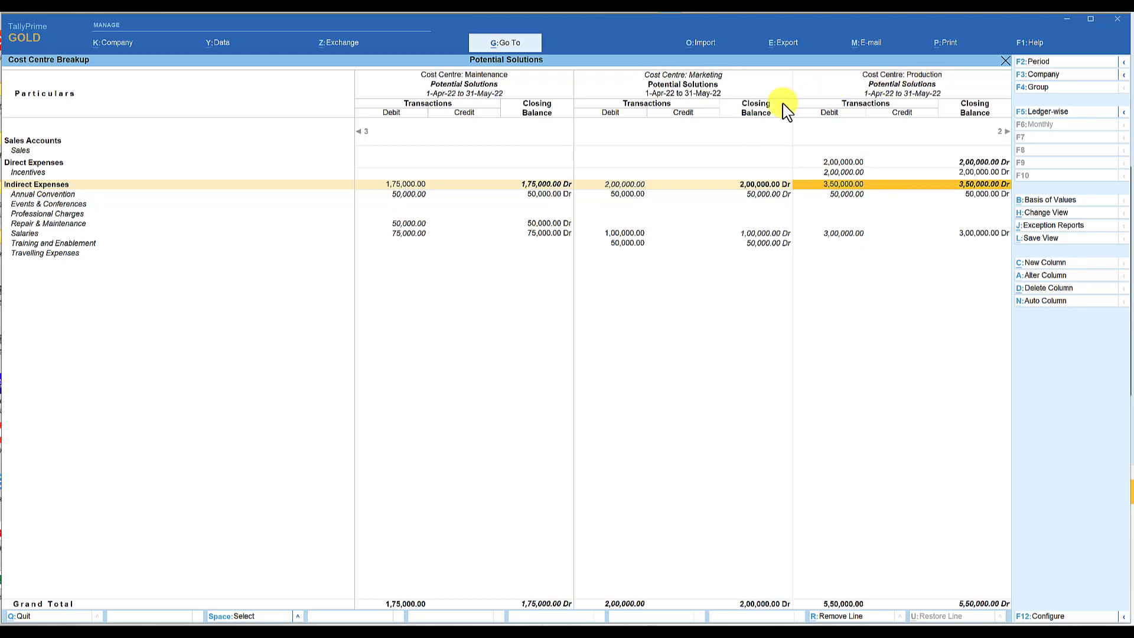
key("Right")
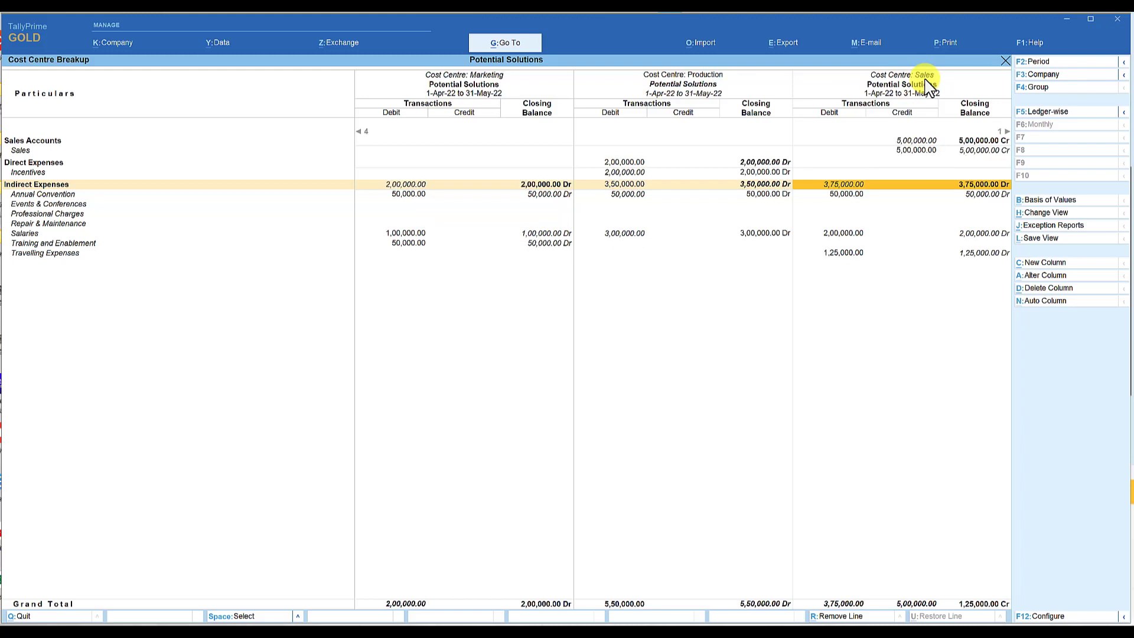
key("Right")
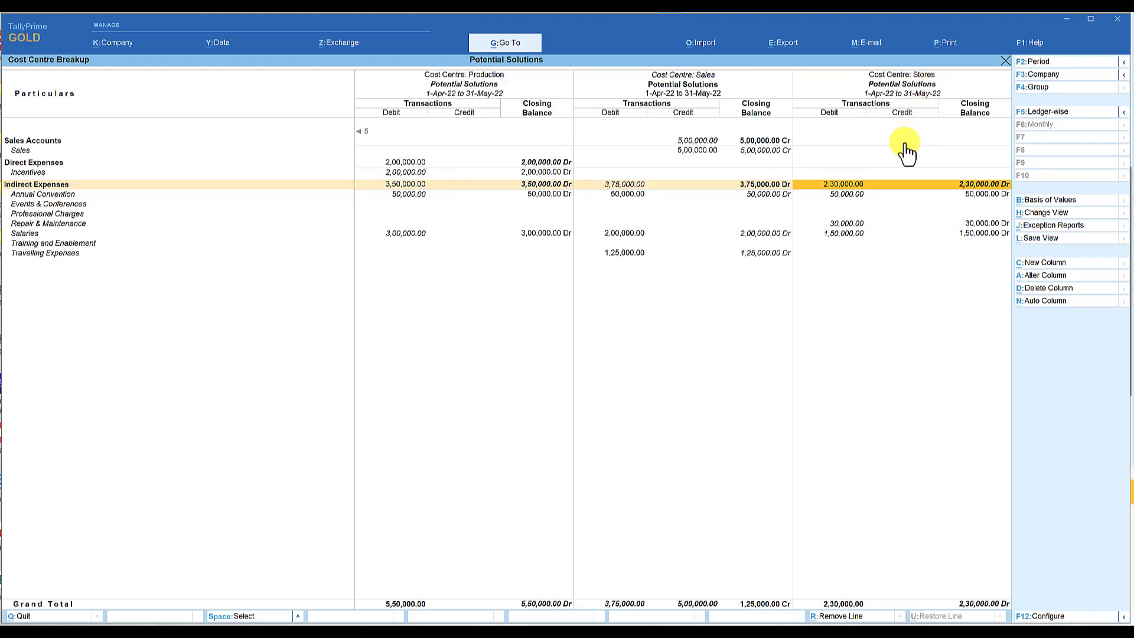
Delete the Departments column from the multi-column Cost Centre Break-up report and close the report.
key("Left")
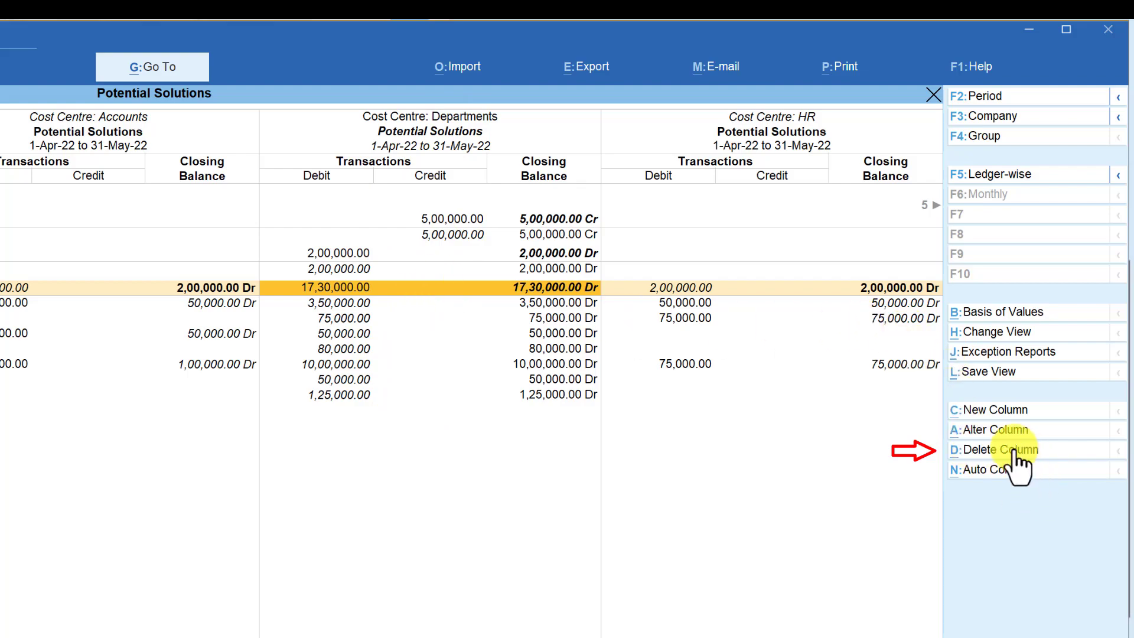
left_click(1014, 450)
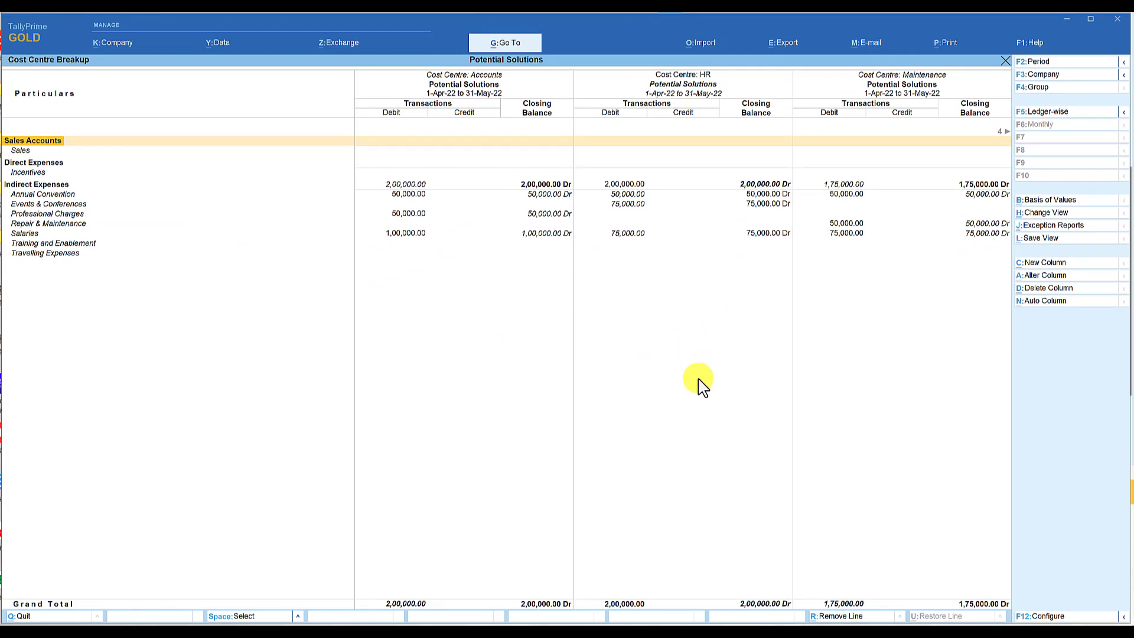
key("Escape")
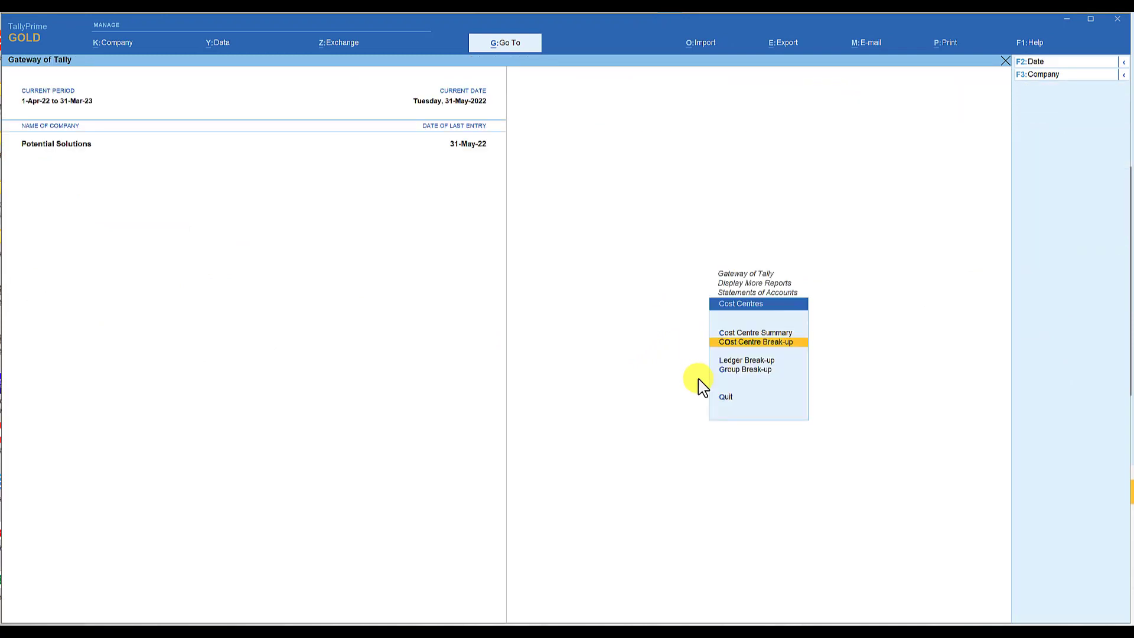
Open the cost centre Ledger Break-up report for the Salaries ledger.
key("Down")
key("Down")
key("Up")
key("Return")
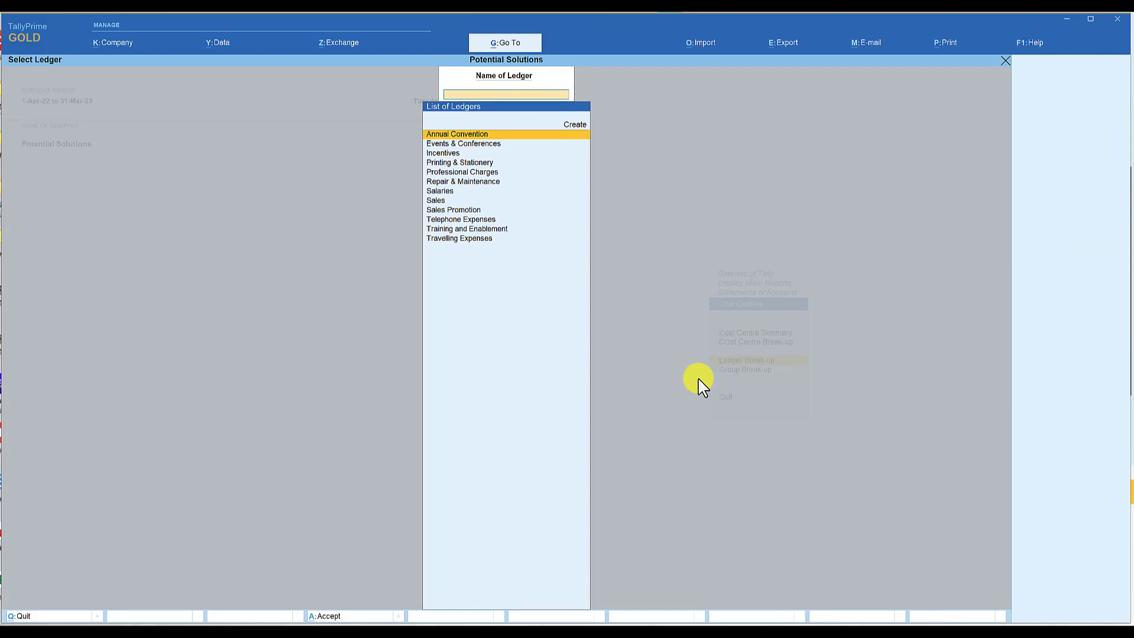
key("Down")
key("Down")
key("Down")
key("Down")
key("Down")
key("Down")
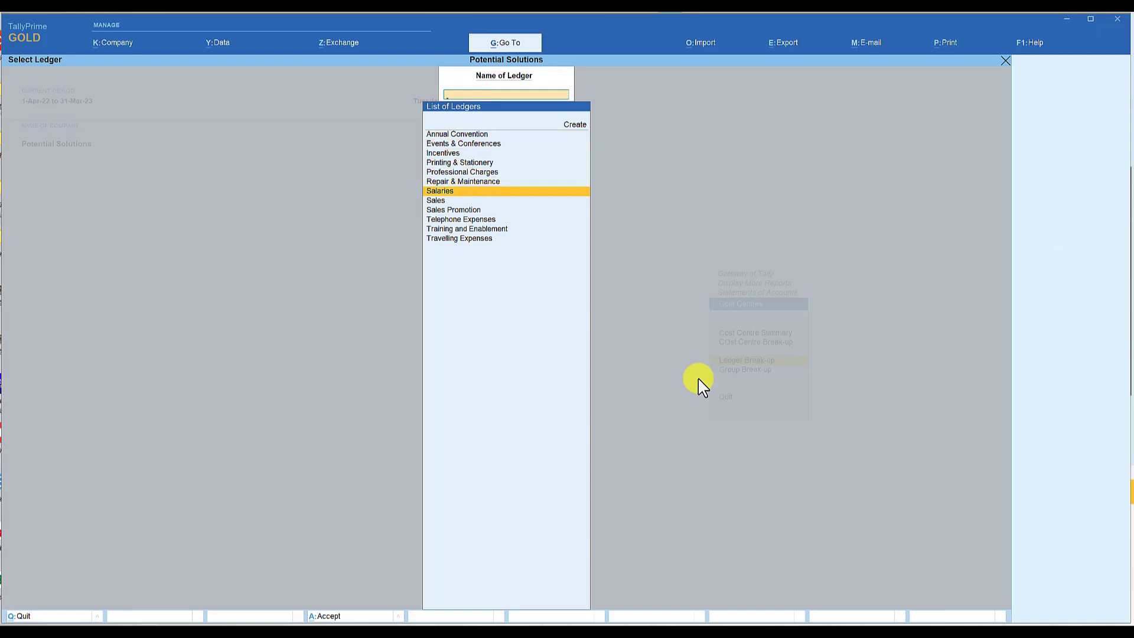
key("Return")
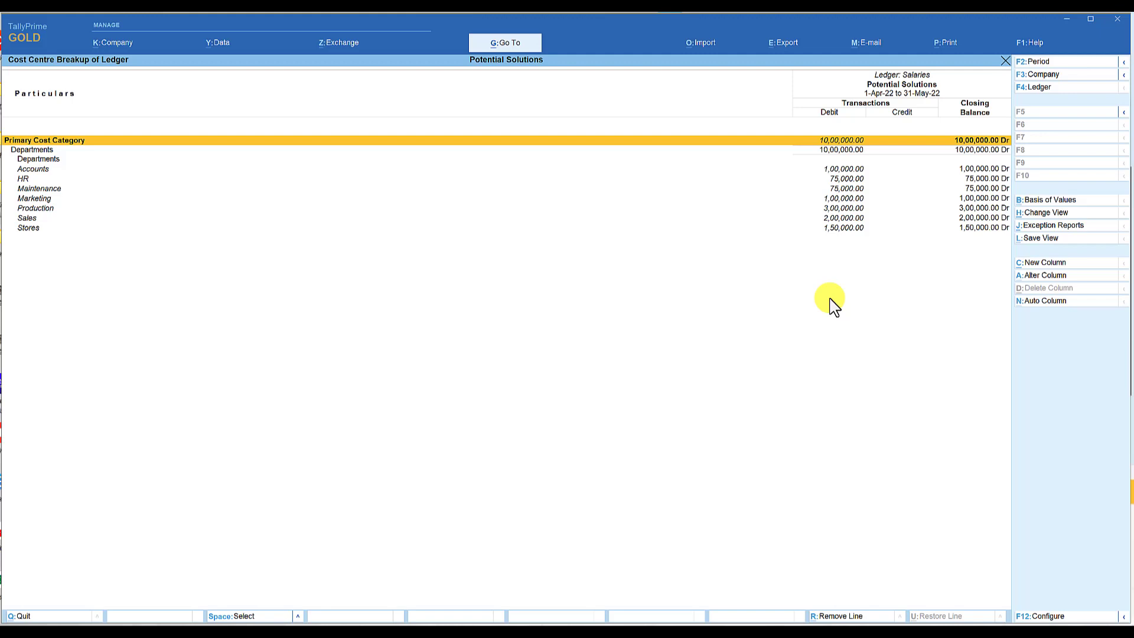
Add a comparison column for the Travelling Expenses ledger from 1-Apr-22 with a blank end date, and select the Sales department row.
left_click(1041, 262)
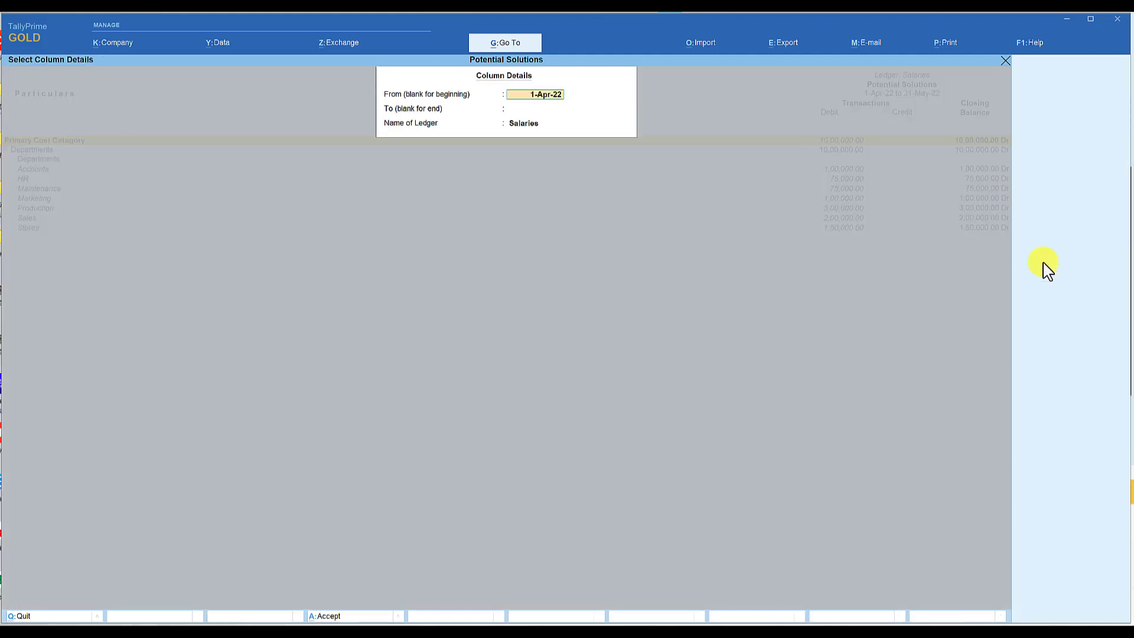
key("Return")
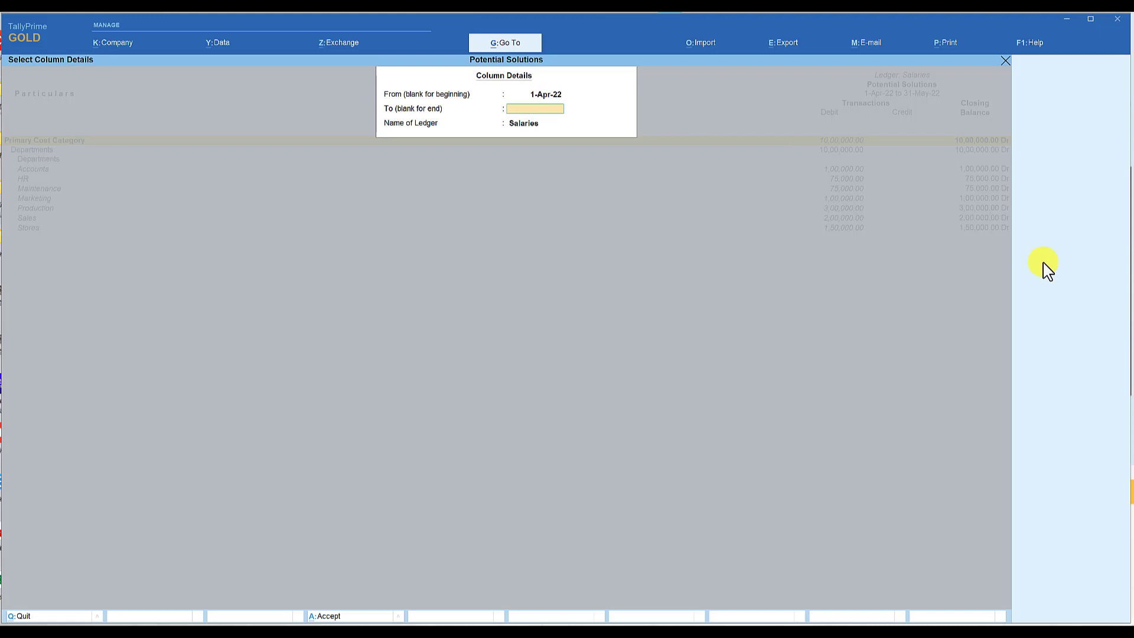
key("Return")
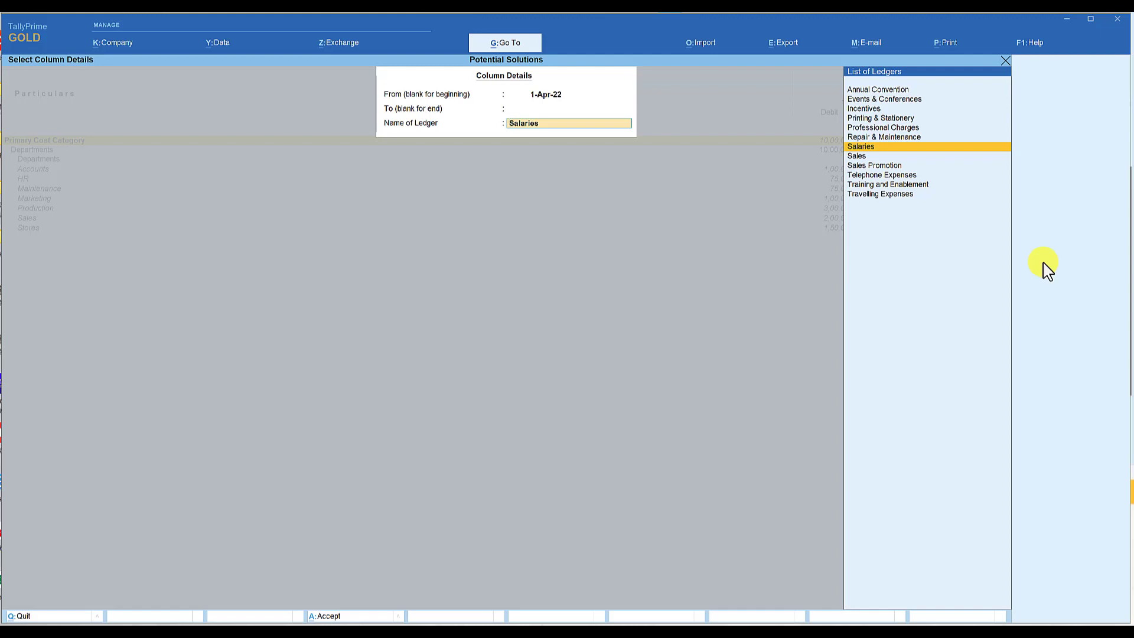
key("Down")
key("Down")
key("Down")
key("Down")
key("Down")
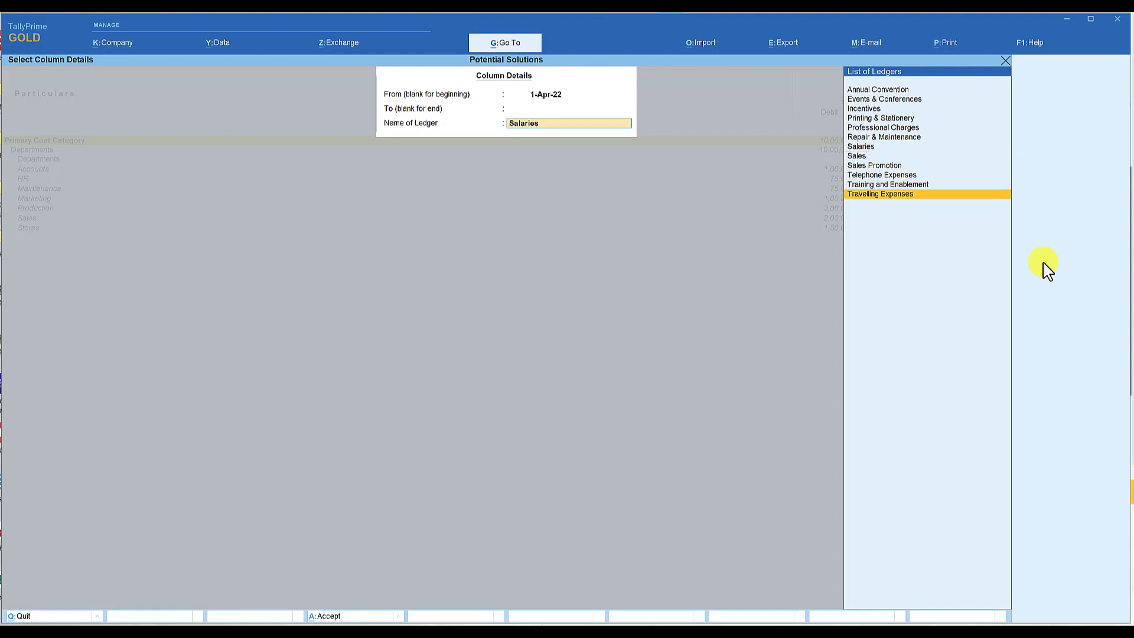
key("Return")
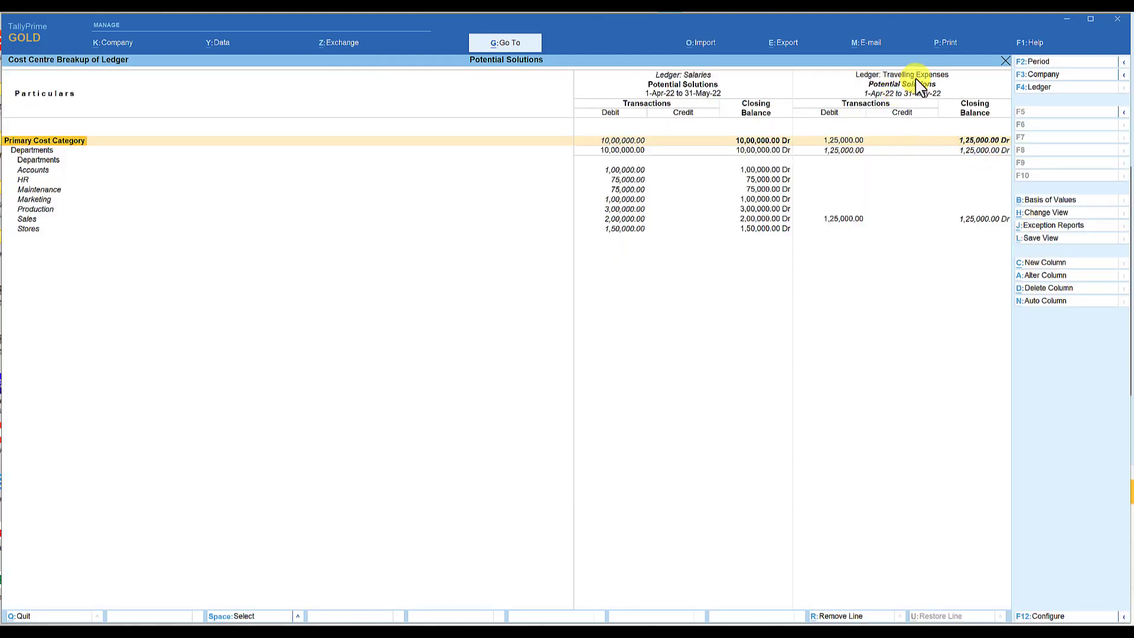
left_click(768, 220)
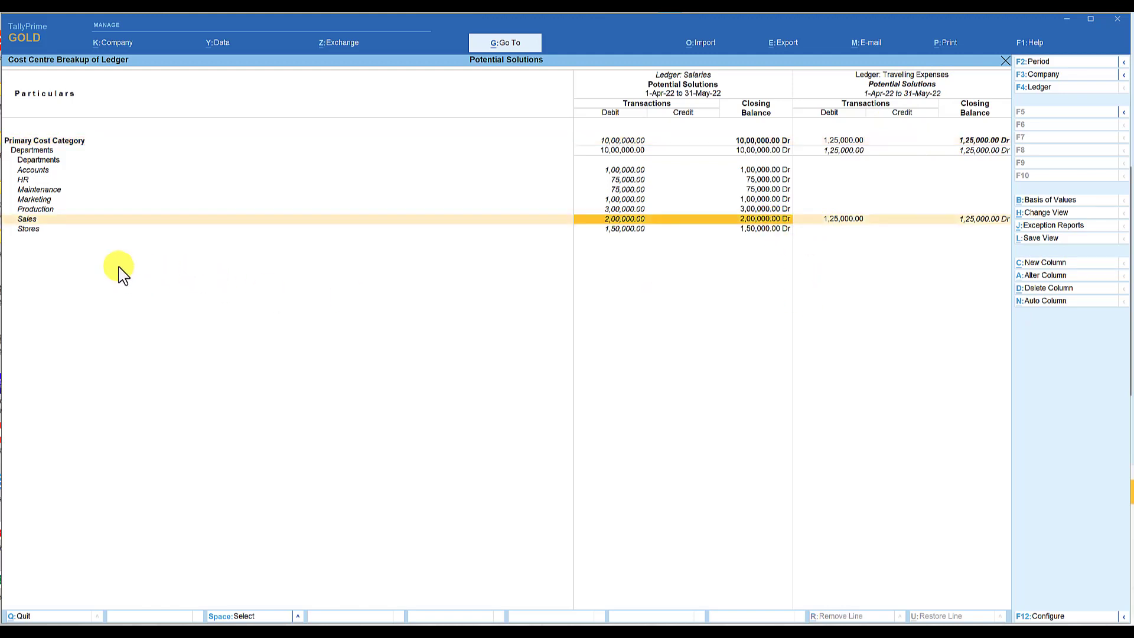